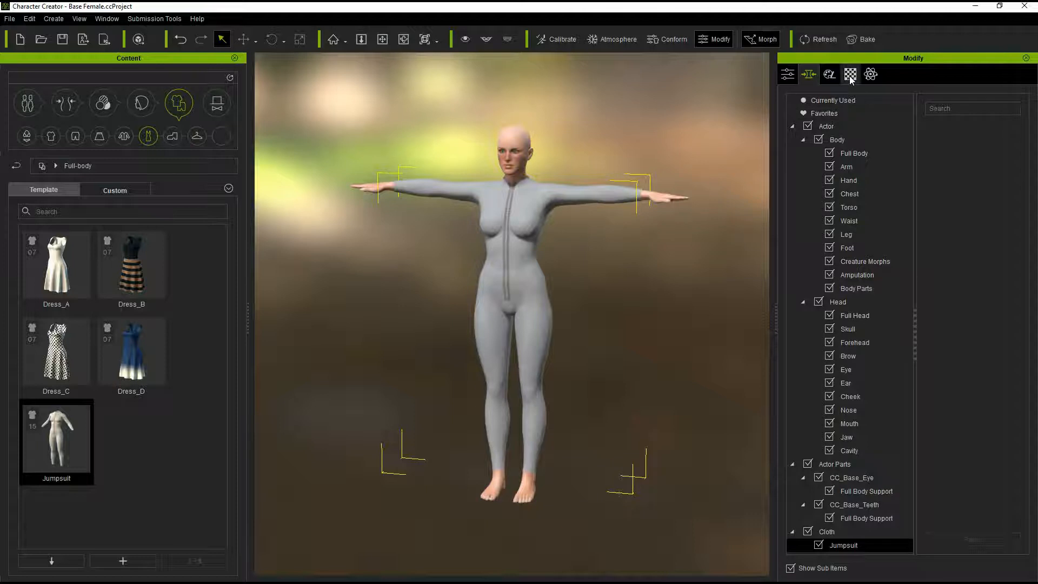
Step: Open the UV reference image of the Jumpsuit's Nylon.001 material in paint.net
click(835, 547)
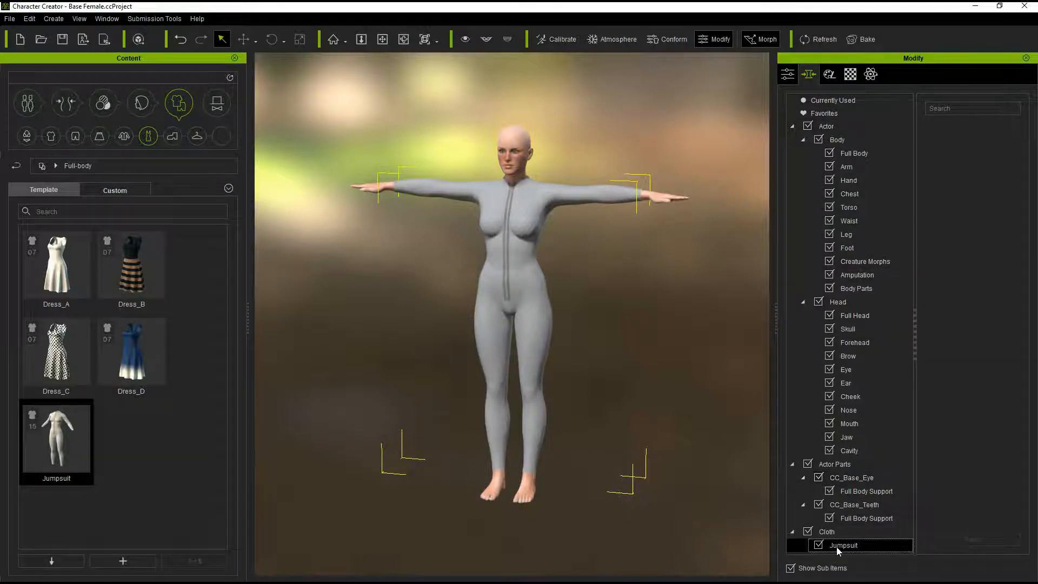
click(851, 75)
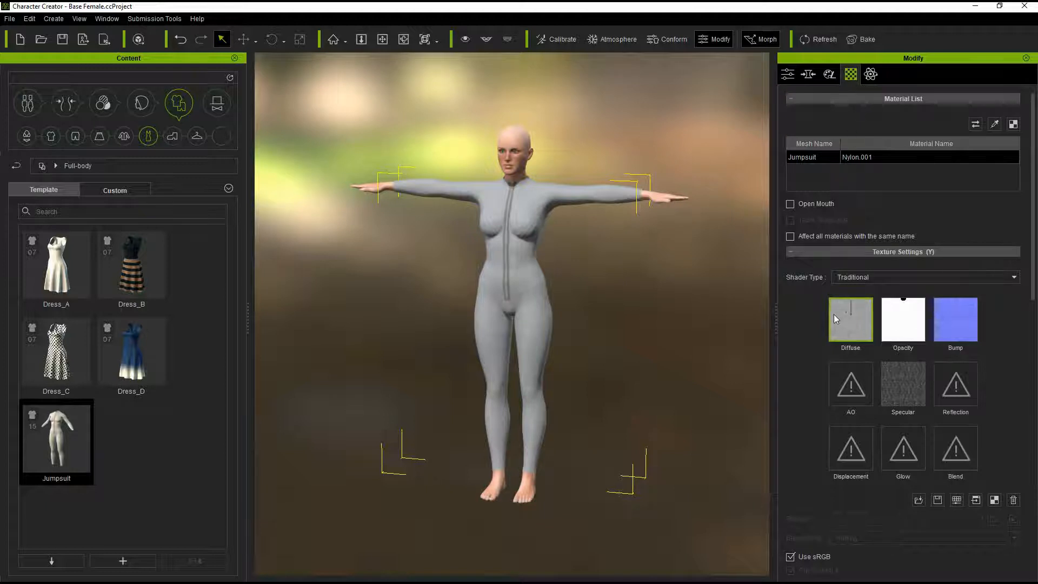
click(993, 499)
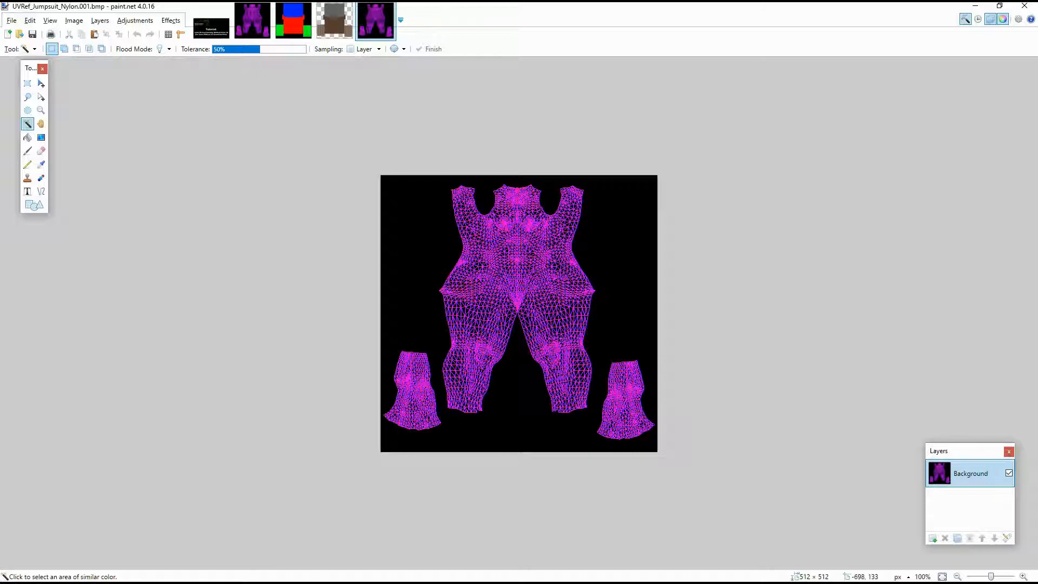
Step: Paste the copied blue, red and green mask as a new image and compare it with the Jumpsuit UV layout
key(ctrl+alt+v)
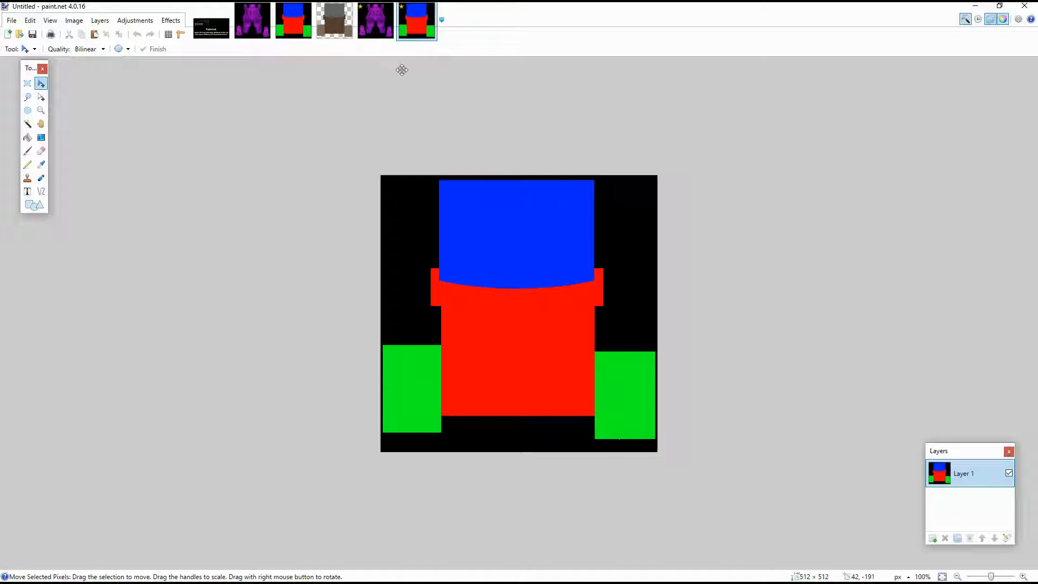
click(382, 26)
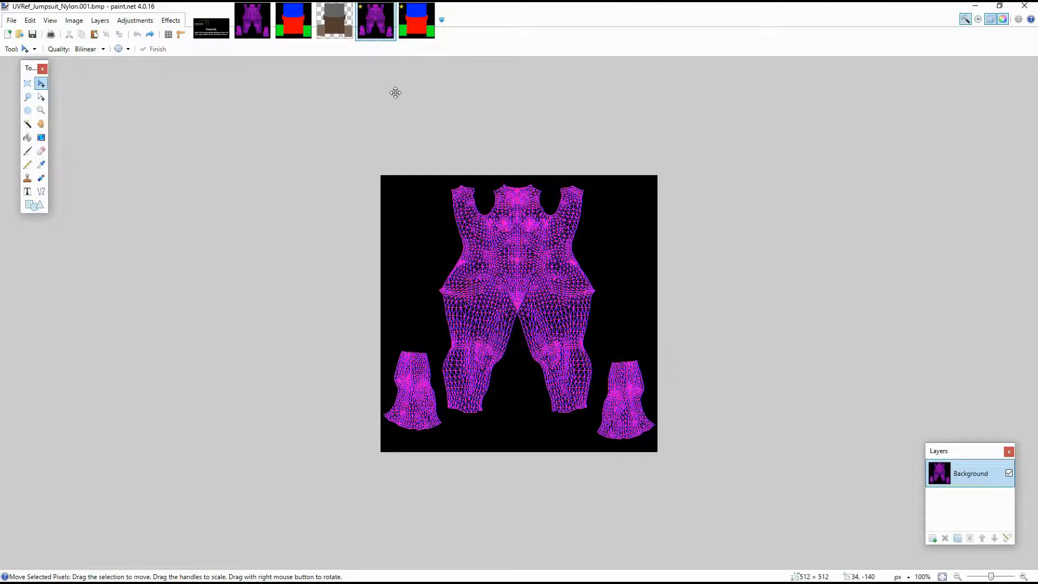
click(409, 27)
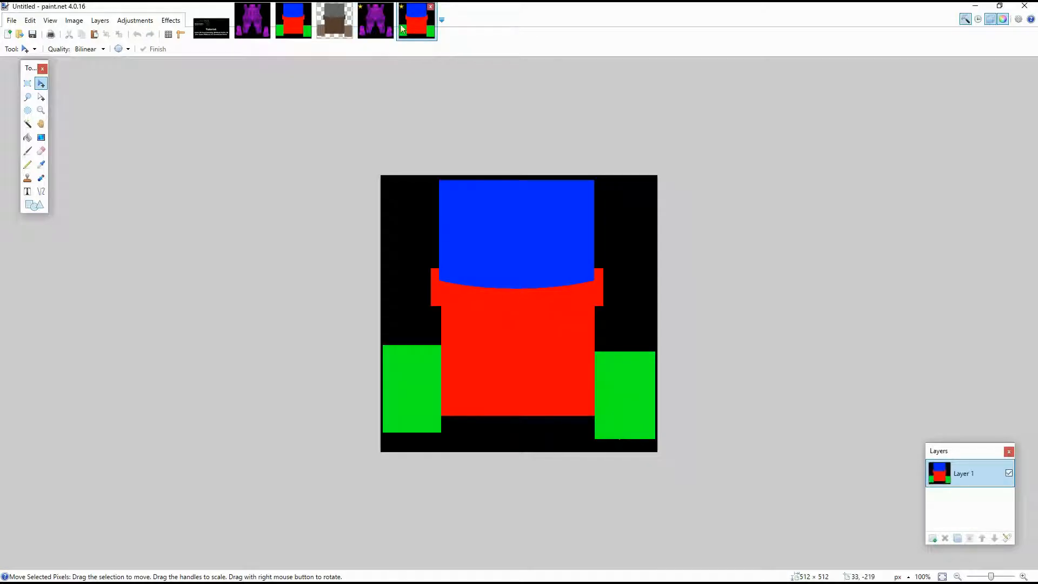
click(381, 30)
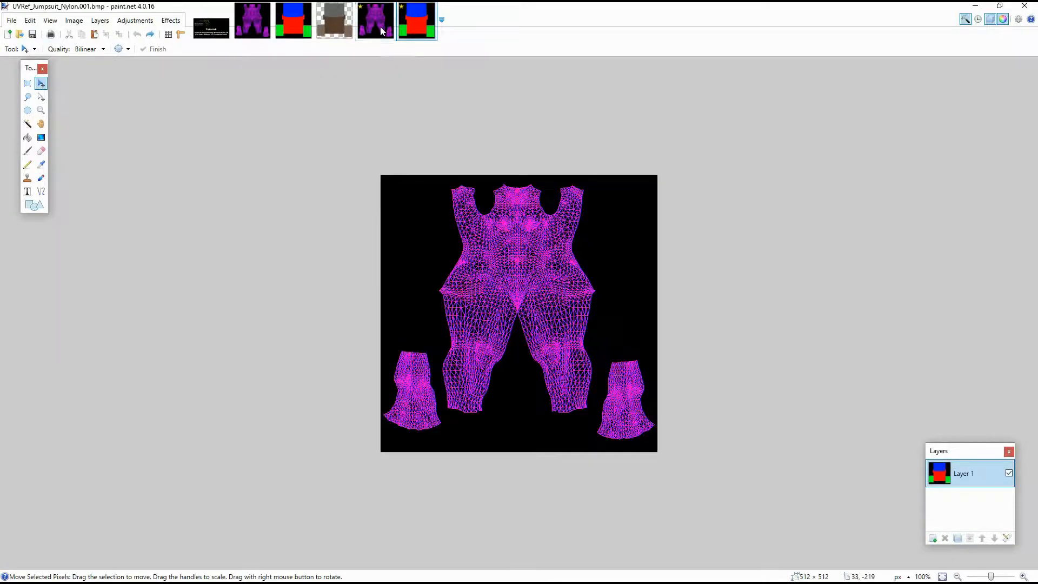
click(412, 33)
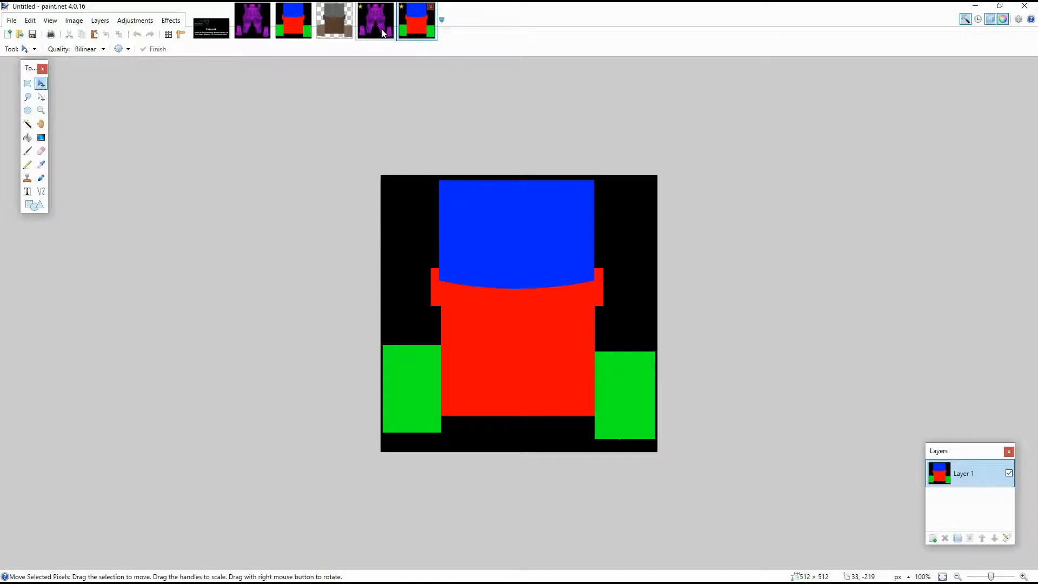
click(383, 32)
click(416, 24)
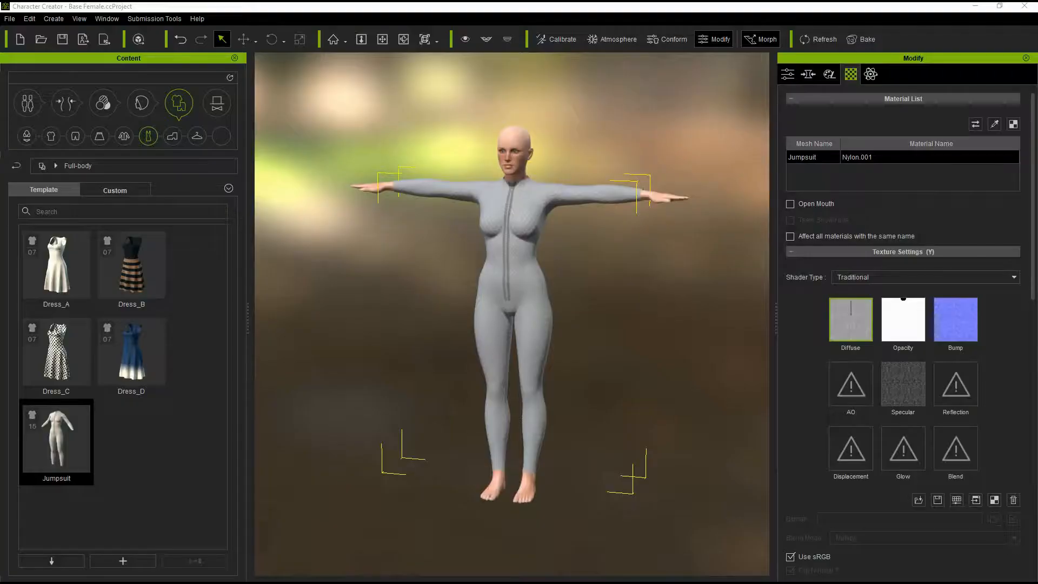
Step: Back in Character Creator, assign the PBR_Cloth_V1_3MAT.ccTexture substance to the Jumpsuit's Nylon.001 material
click(808, 74)
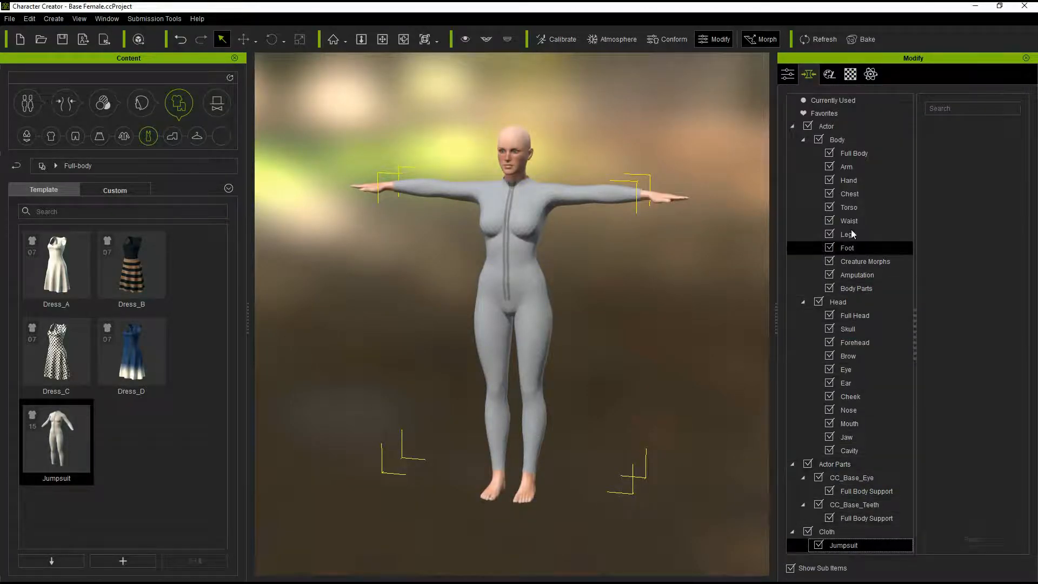
click(830, 75)
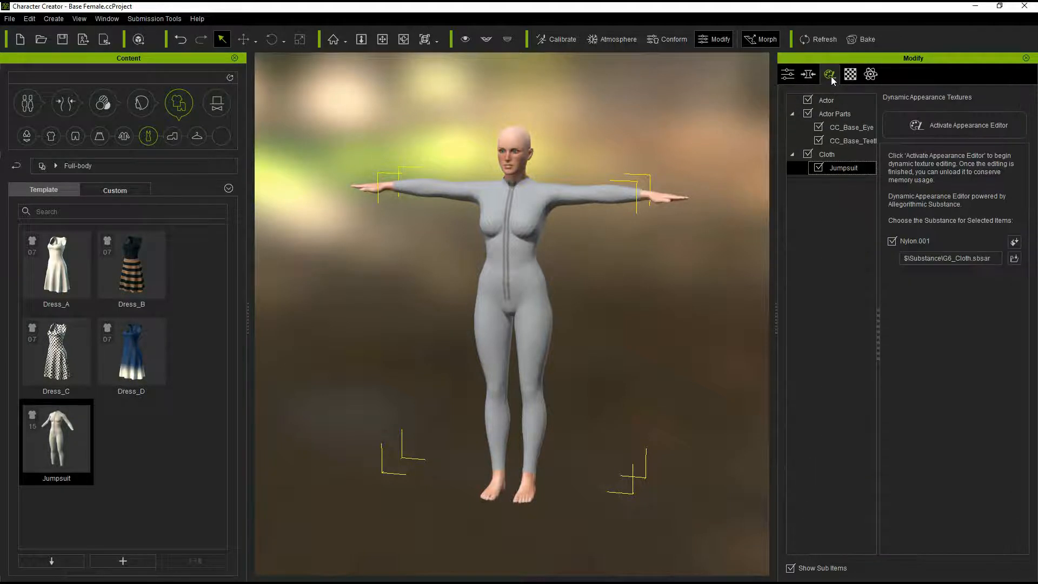
click(1014, 242)
click(1000, 285)
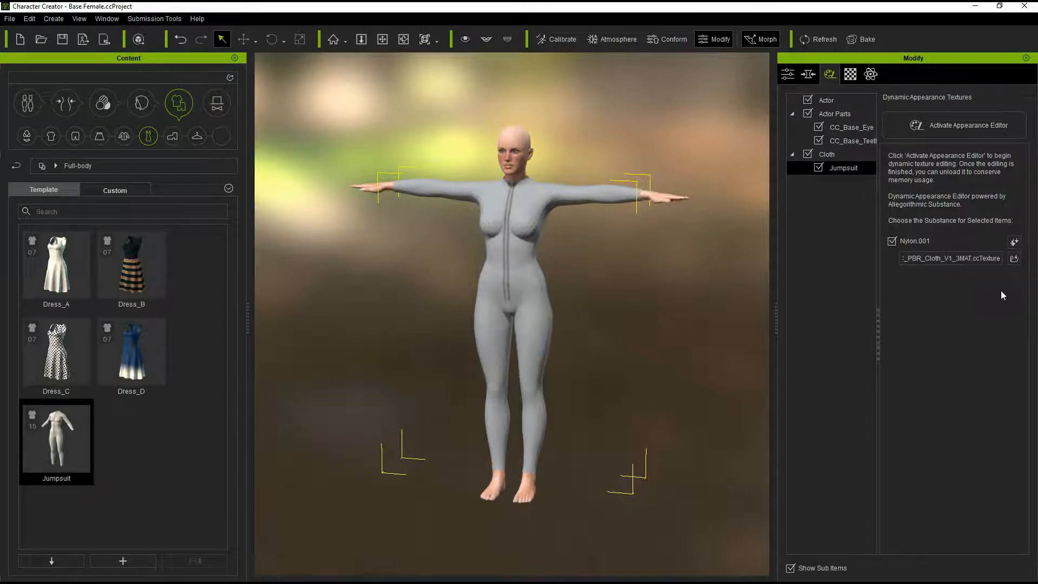
Step: With the Appearance Editor activated, set the Jumpsuit's base Material Type to Embed - Metallic, then unload the editor and show the texture maps
click(948, 125)
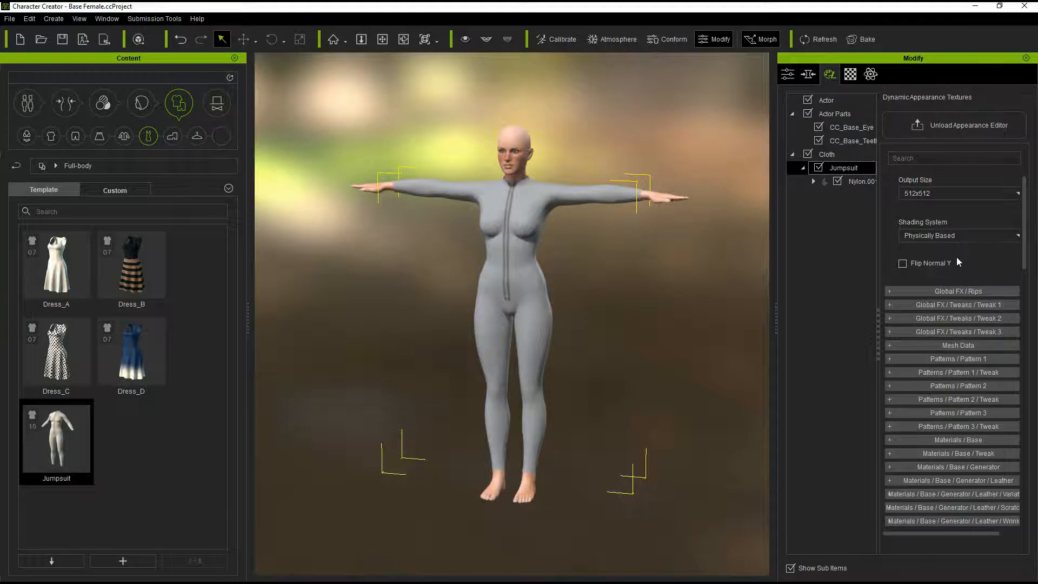
click(889, 440)
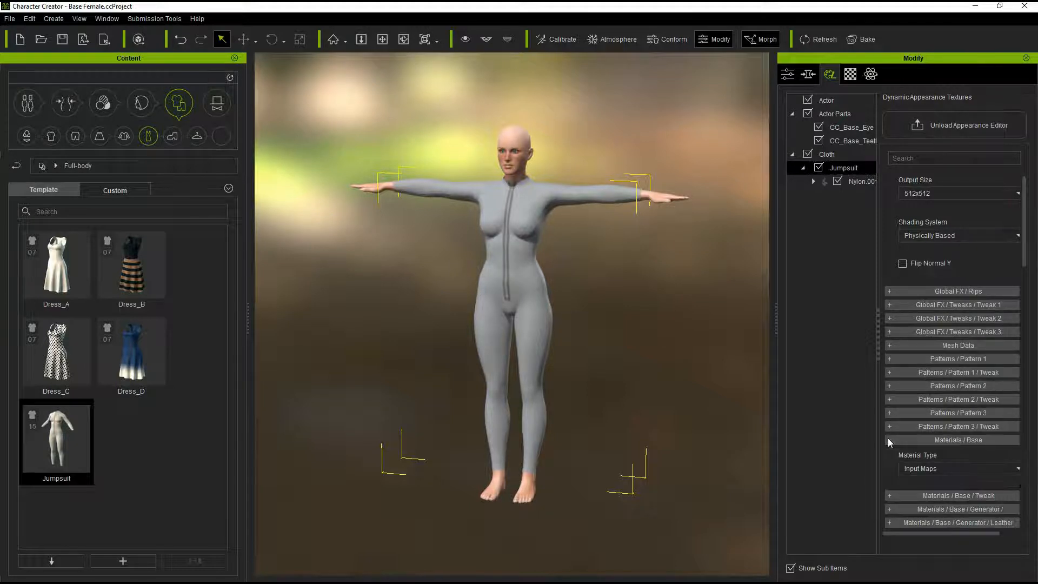
click(889, 440)
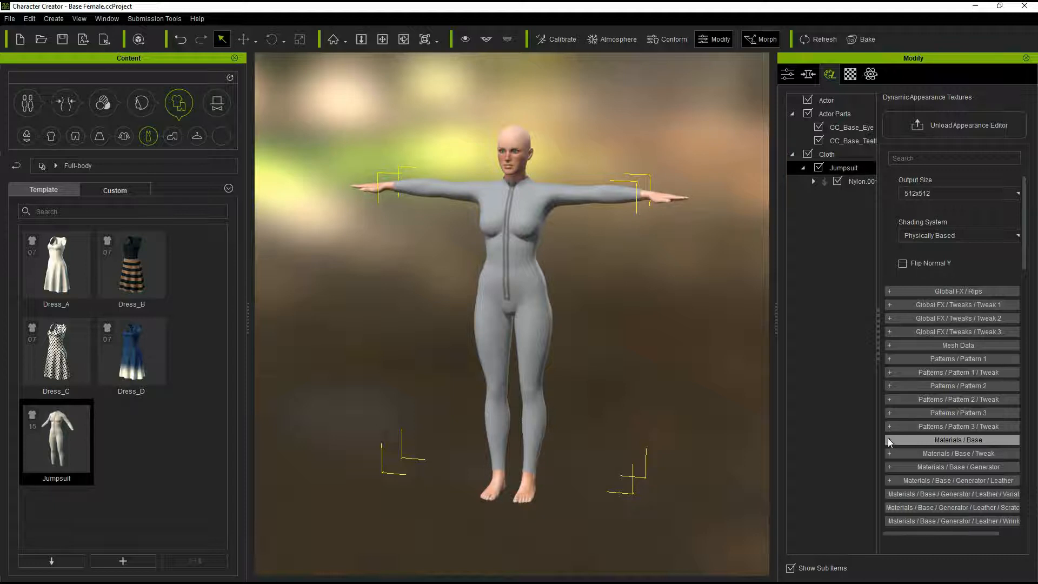
click(889, 440)
click(943, 467)
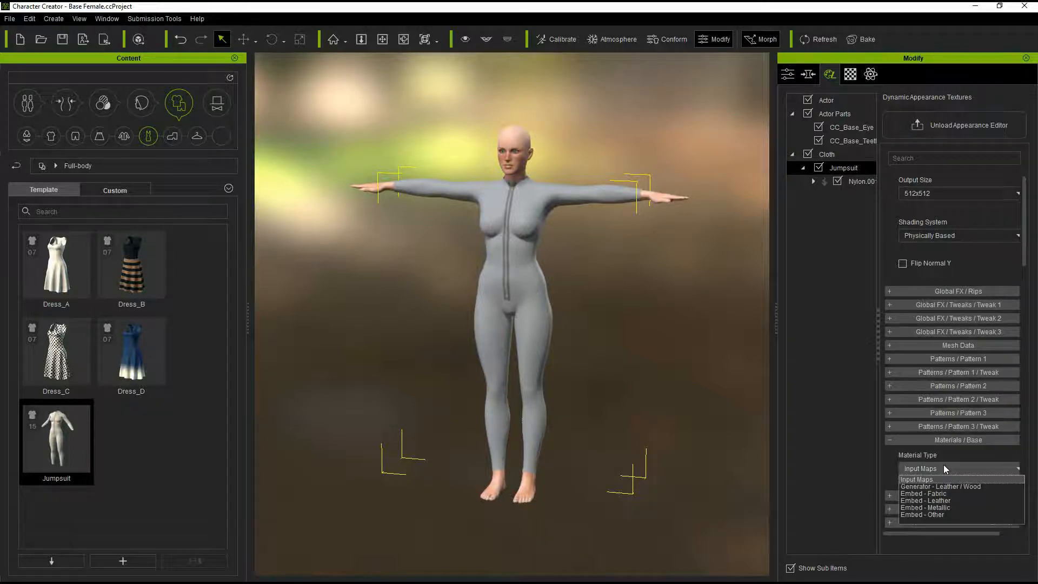
click(944, 508)
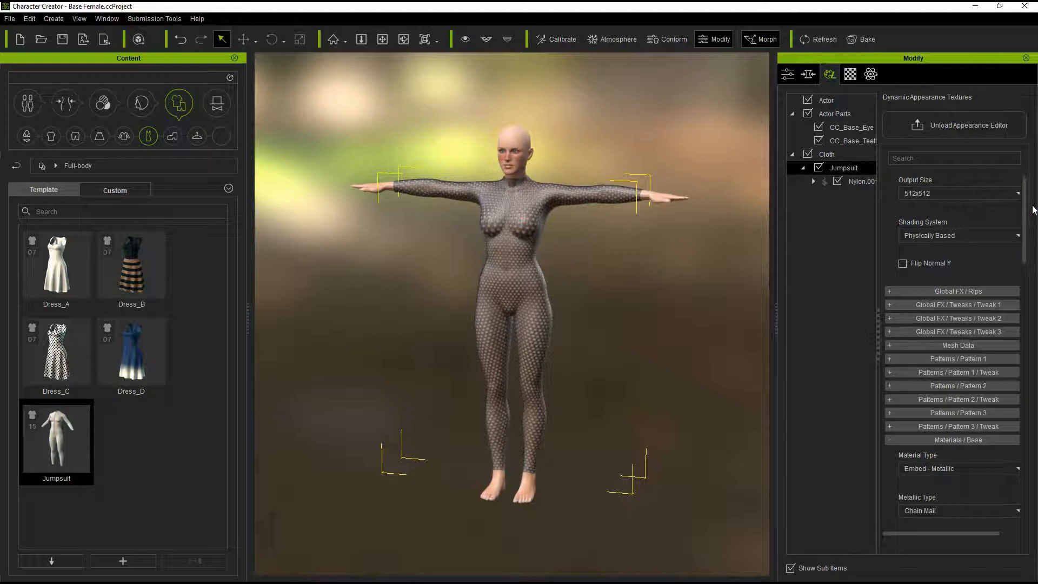
click(951, 119)
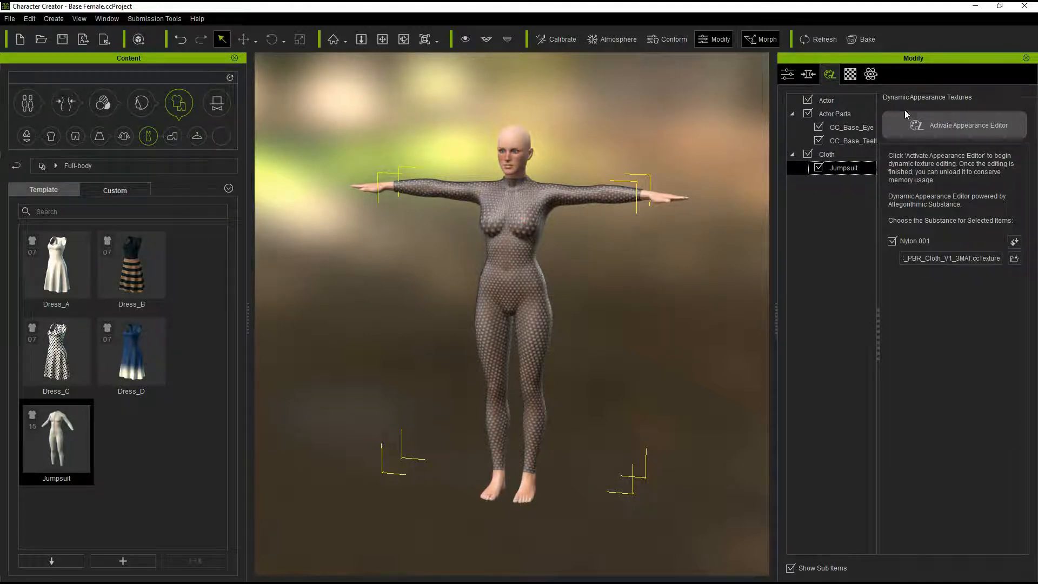
click(851, 75)
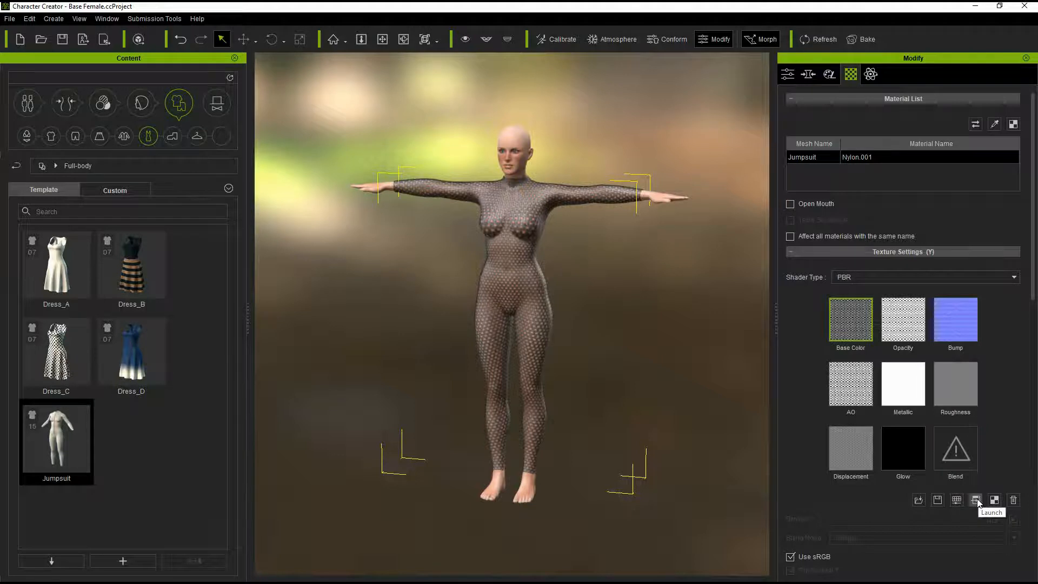
Step: Reactivate the Appearance Editor, change the base Material Type to Embed - Leather, and unload it to show the Jumpsuit's texture maps
click(829, 74)
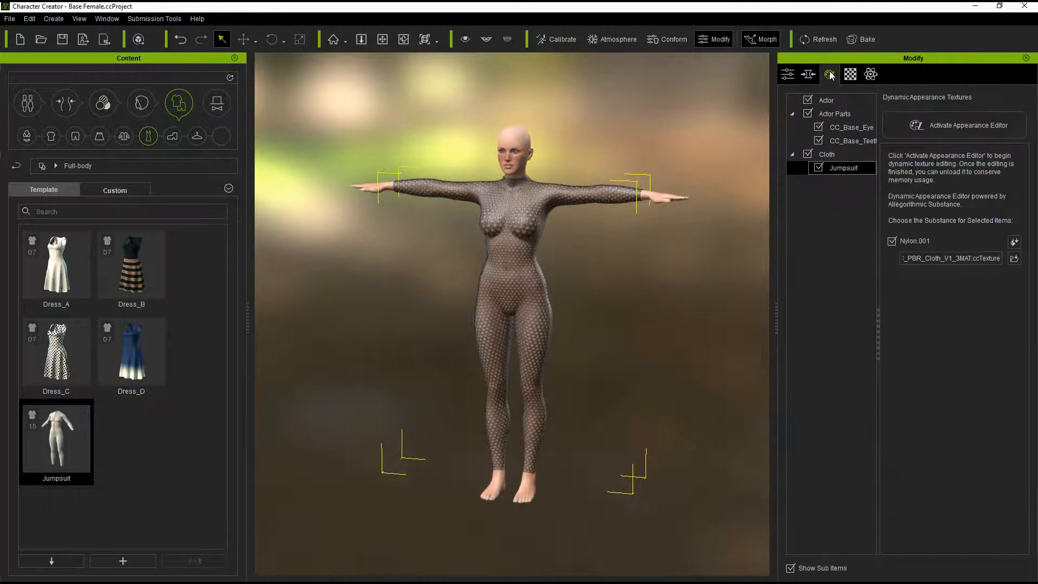
click(952, 131)
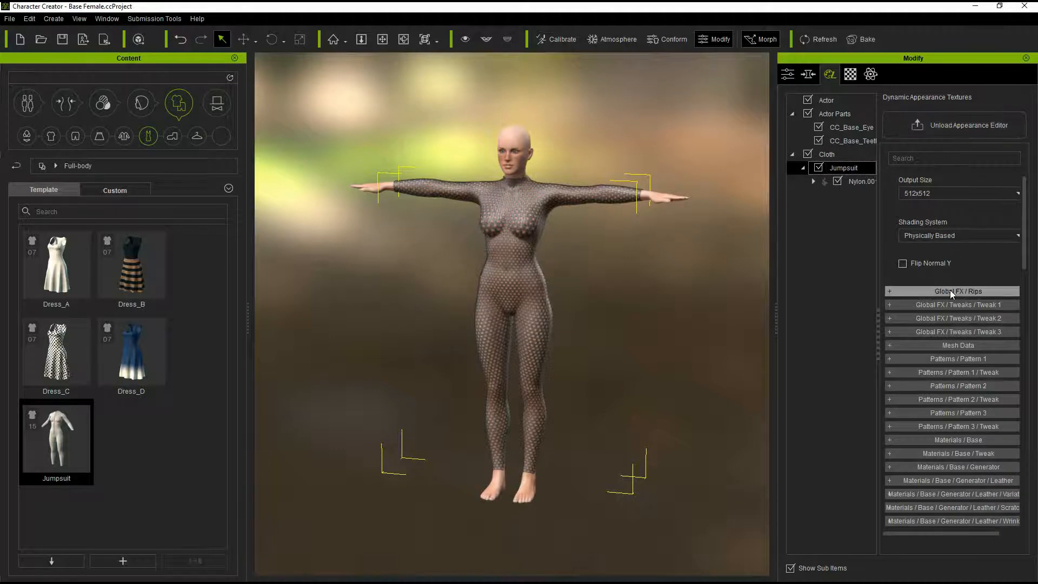
click(889, 440)
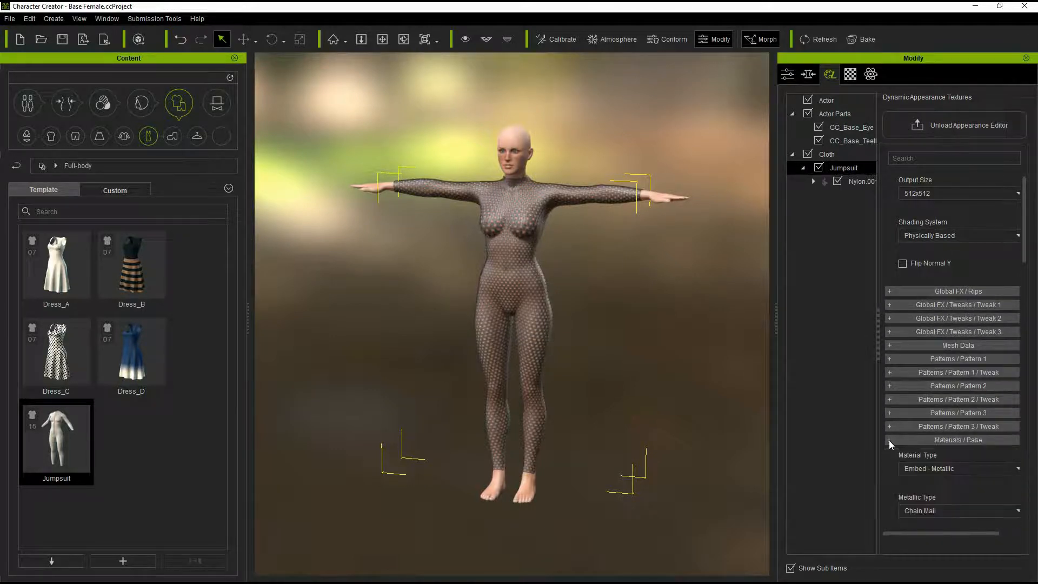
click(945, 469)
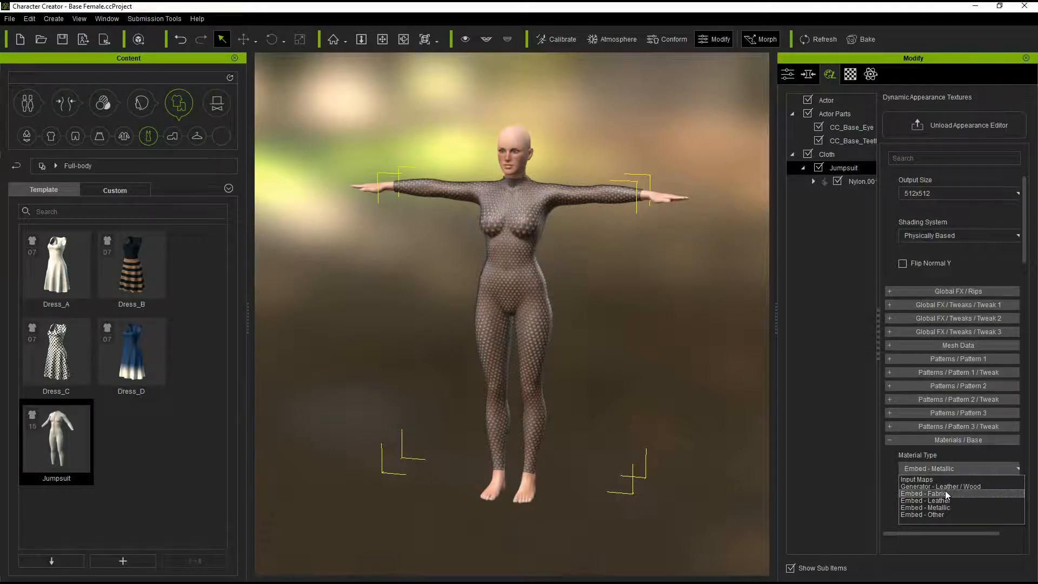
click(941, 500)
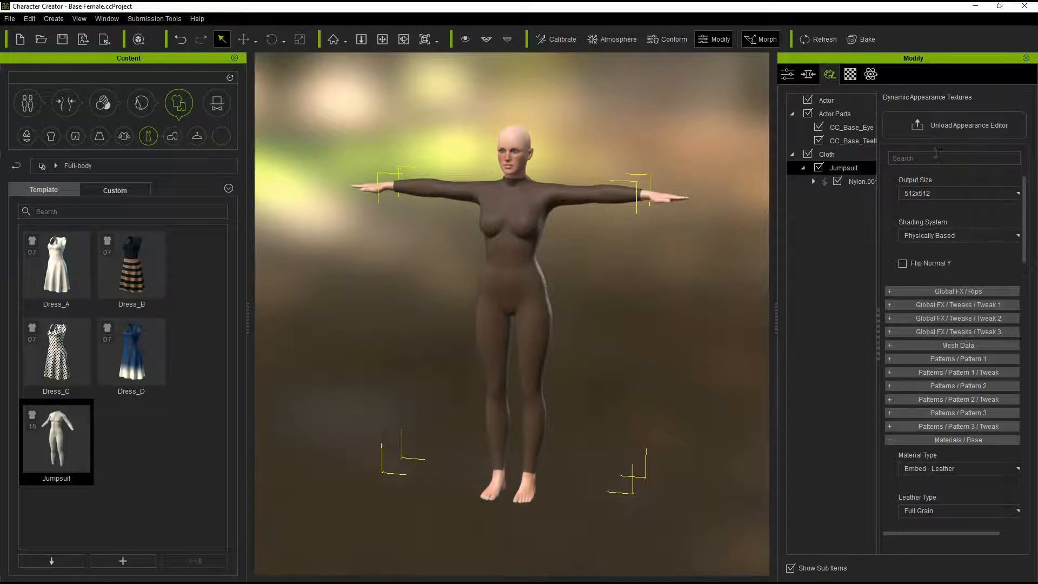
click(941, 124)
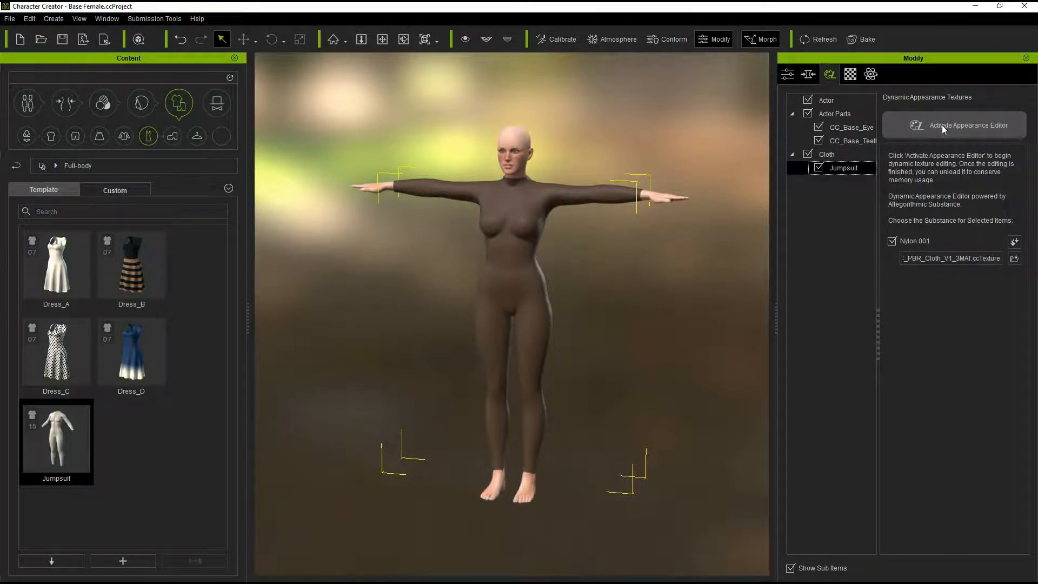
click(851, 76)
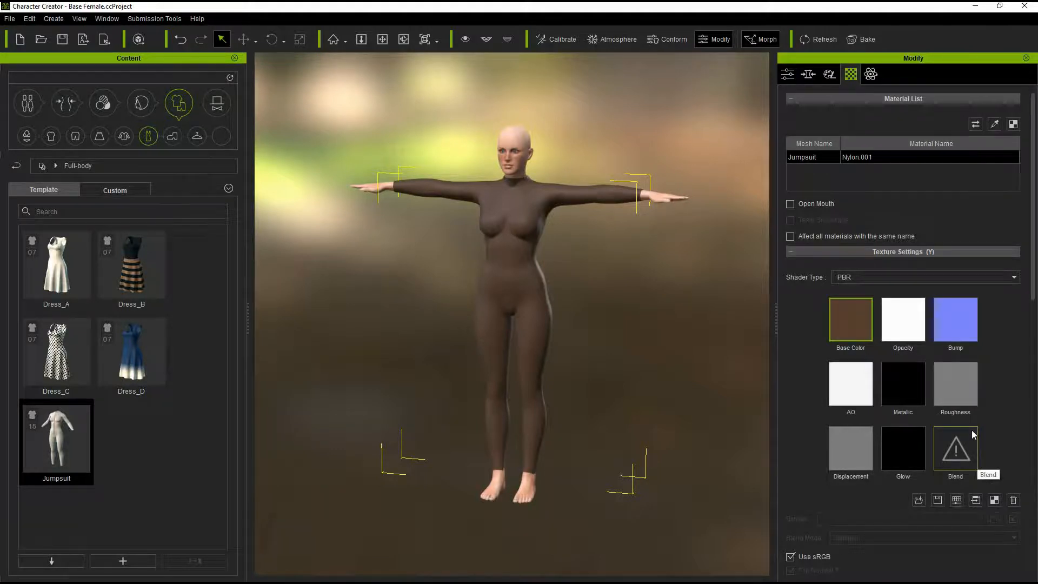
Step: Reactivate the Appearance Editor, set the base material to Embed - Fabric with Fabric Type Cotton, and unload it to show the texture maps
click(829, 75)
click(952, 129)
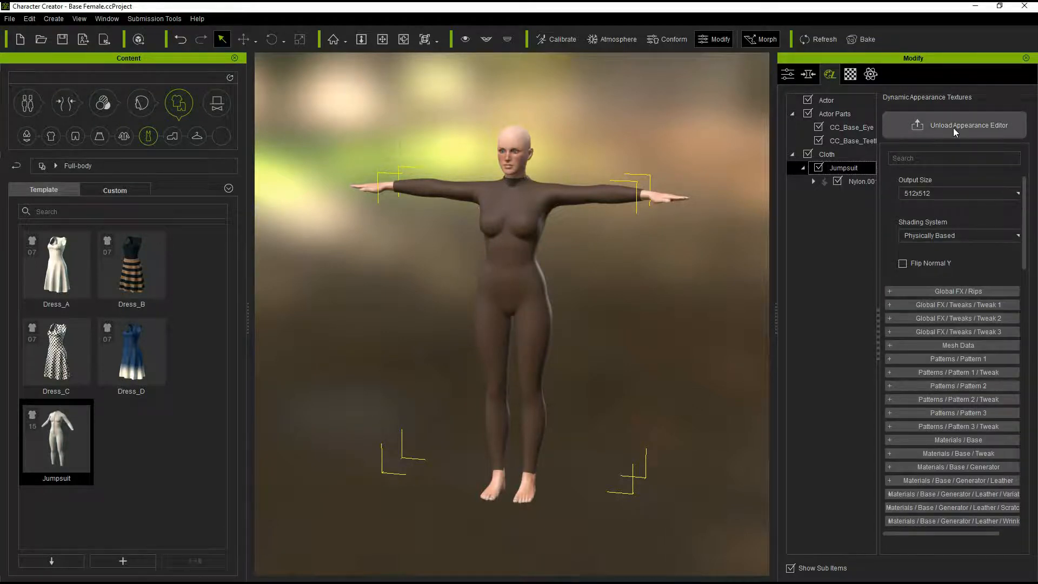
click(889, 440)
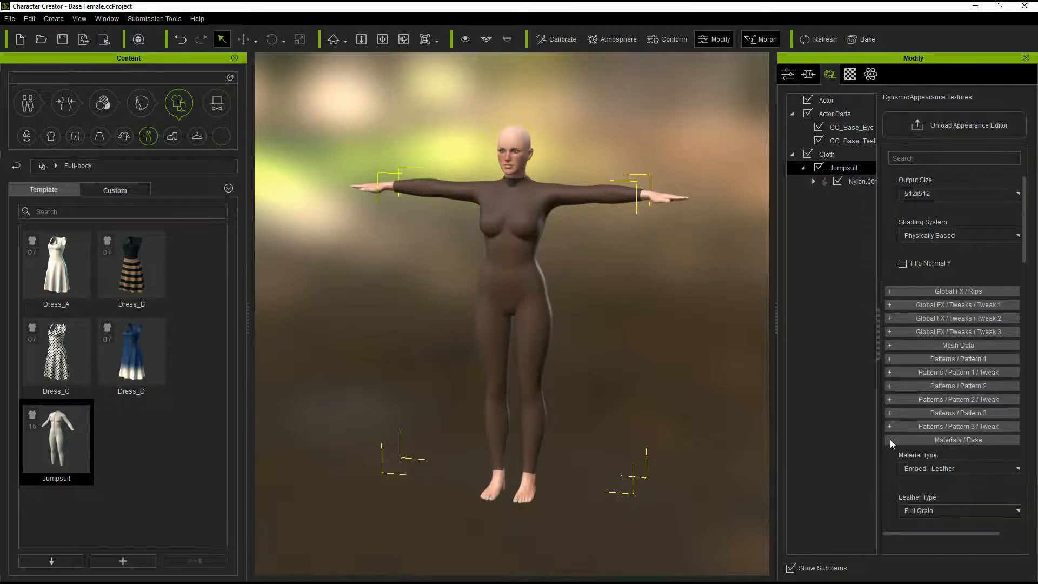
click(958, 468)
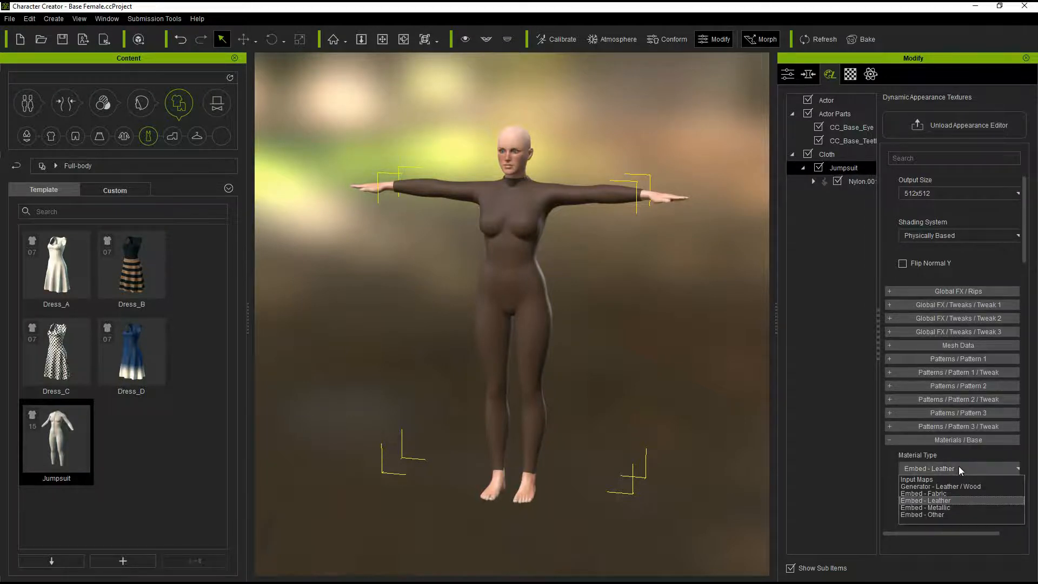
click(940, 491)
click(937, 508)
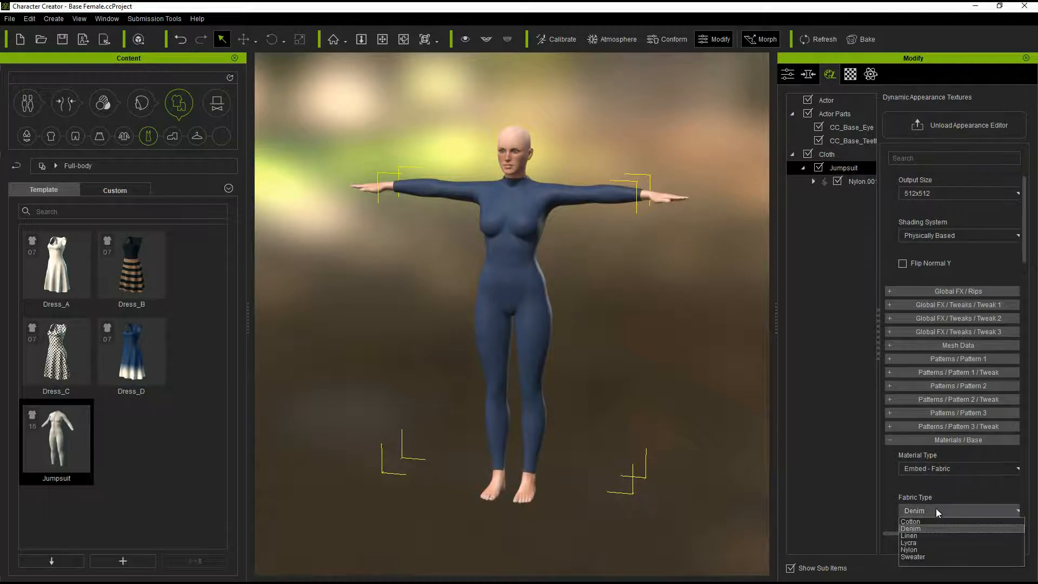
click(926, 522)
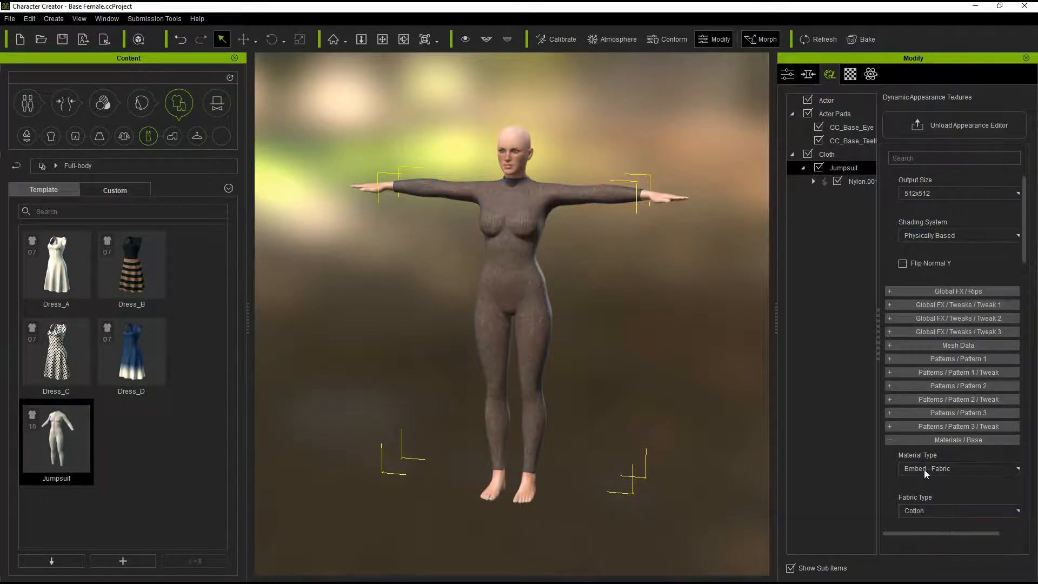
click(936, 124)
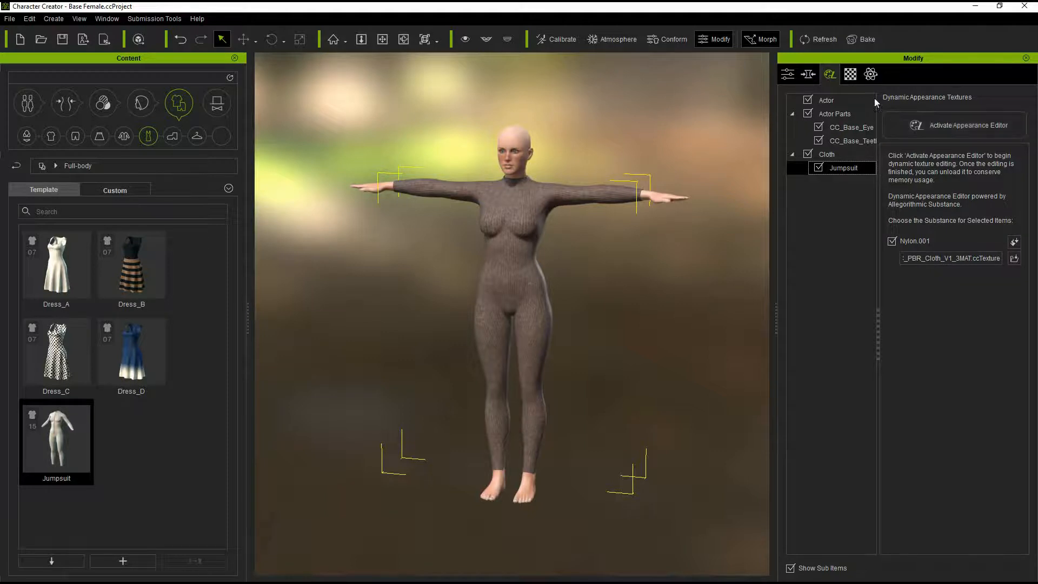
click(850, 74)
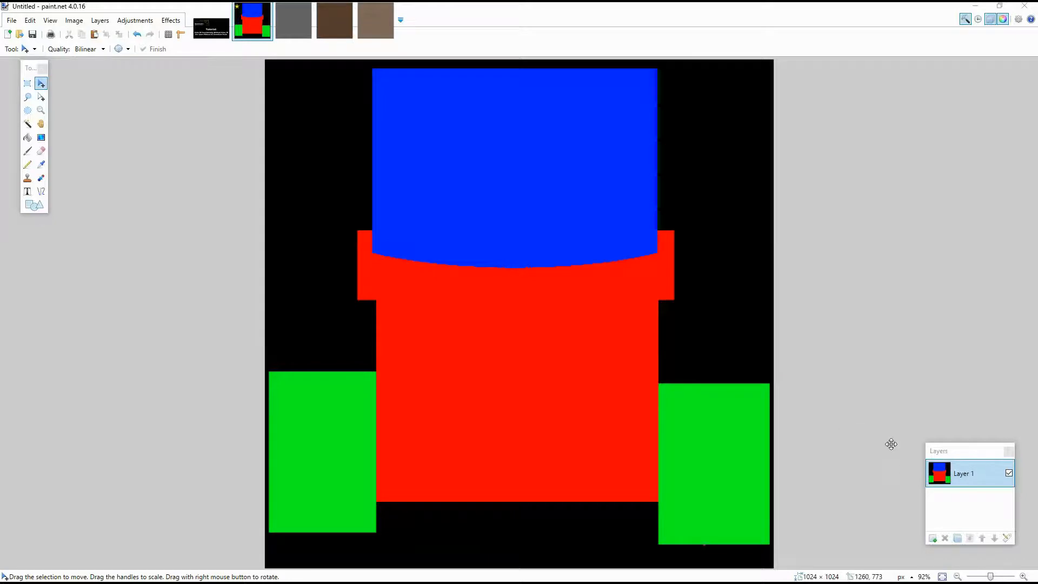
Step: Switch to paint.net, reposition the Layers window beside the mask image, and add a new layer above Layer 1
drag(962, 451, 905, 279)
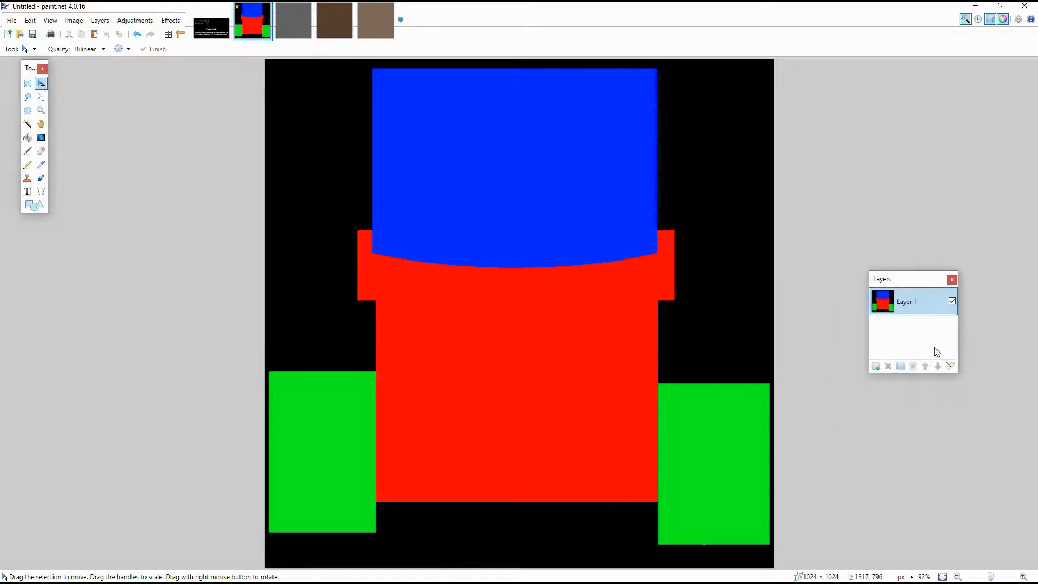
click(875, 368)
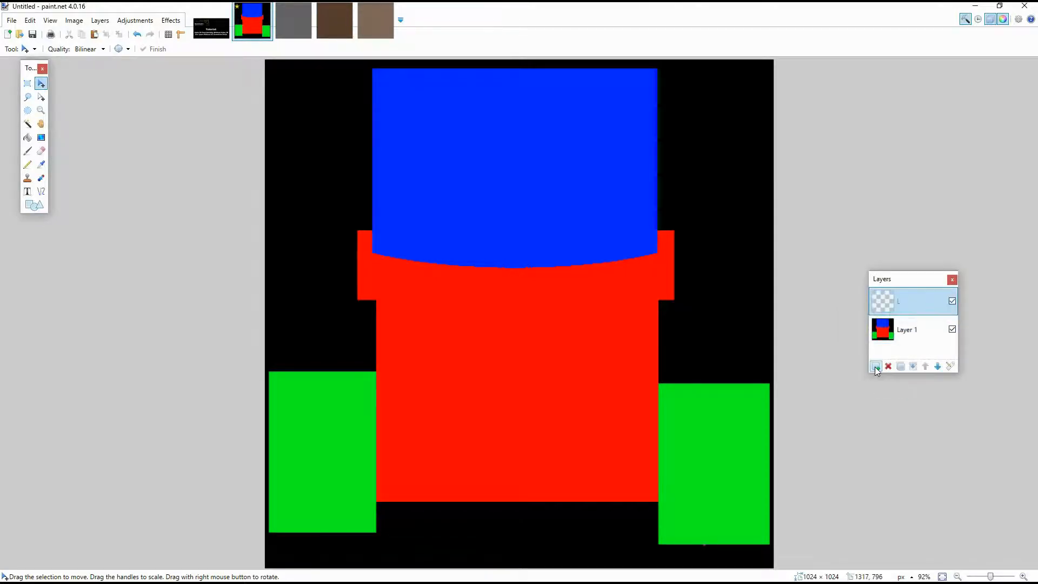
Step: Add two more empty layers to the mask image and enlarge the Layers window so all four layers fit
click(875, 368)
click(875, 368)
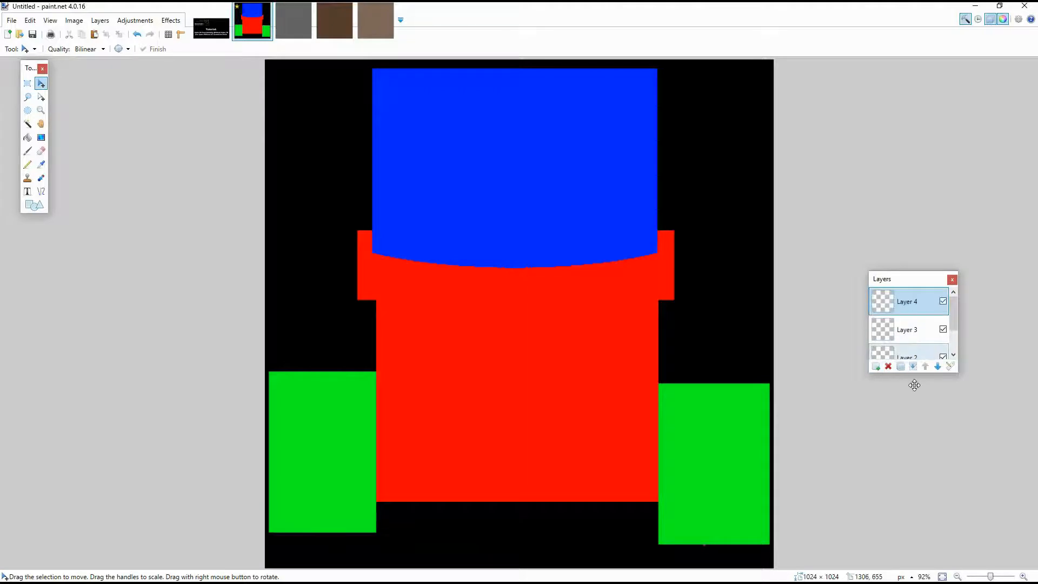
drag(922, 373, 940, 531)
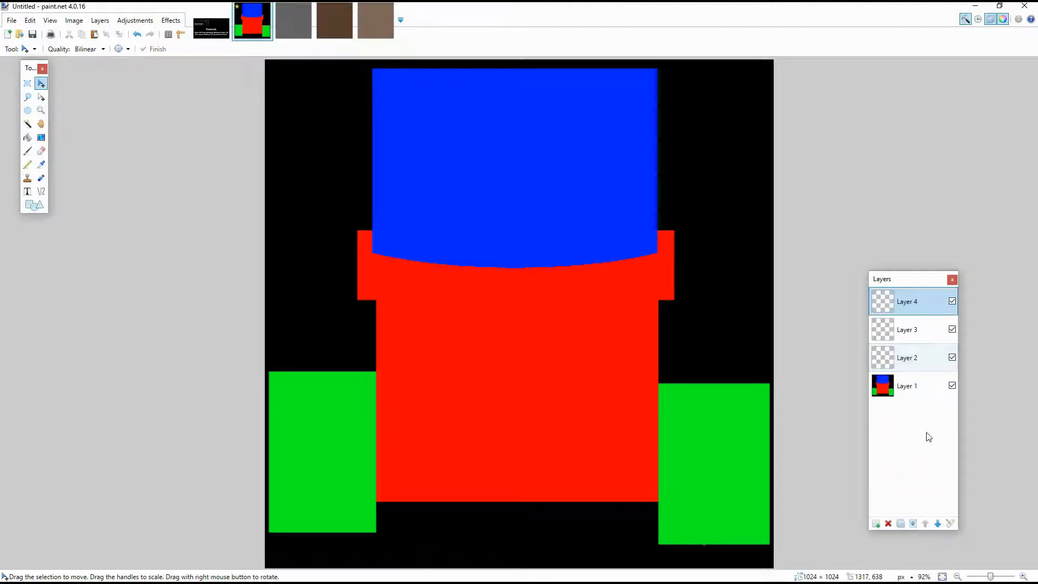
Step: Move the colour-coded mask, Layer 1, above the three empty layers
click(912, 386)
click(926, 523)
click(926, 523)
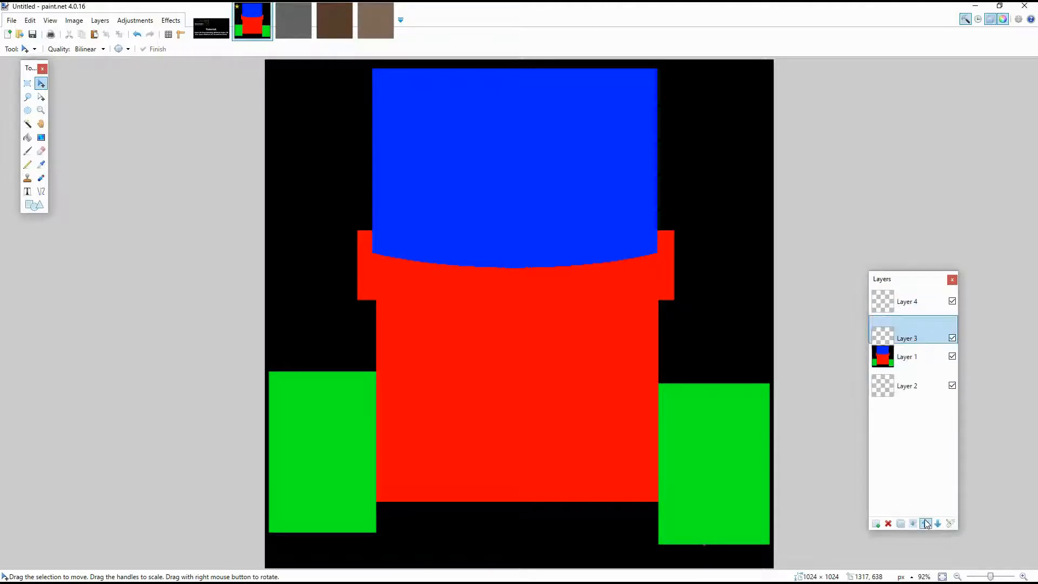
click(925, 523)
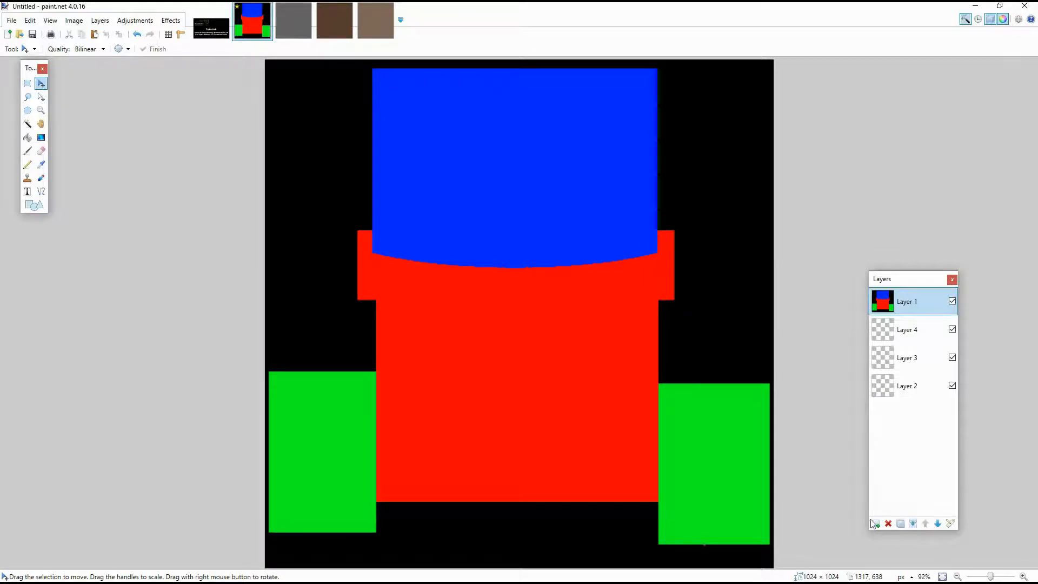
Step: Copy the entire metallic texture from Mat1_D.png and paste it into Layer 4 of the mask image
click(299, 32)
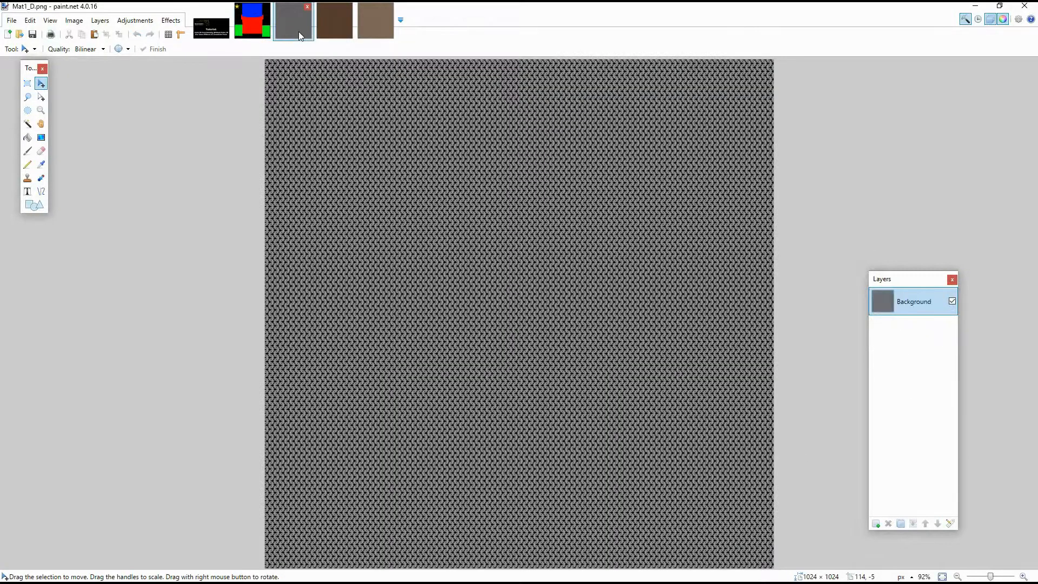
key(ctrl+a)
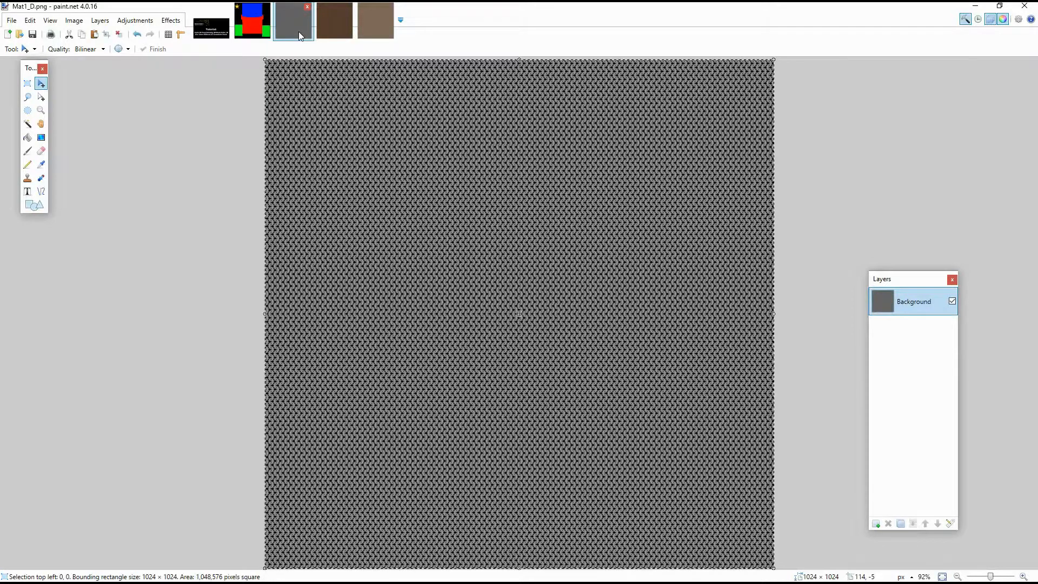
click(262, 26)
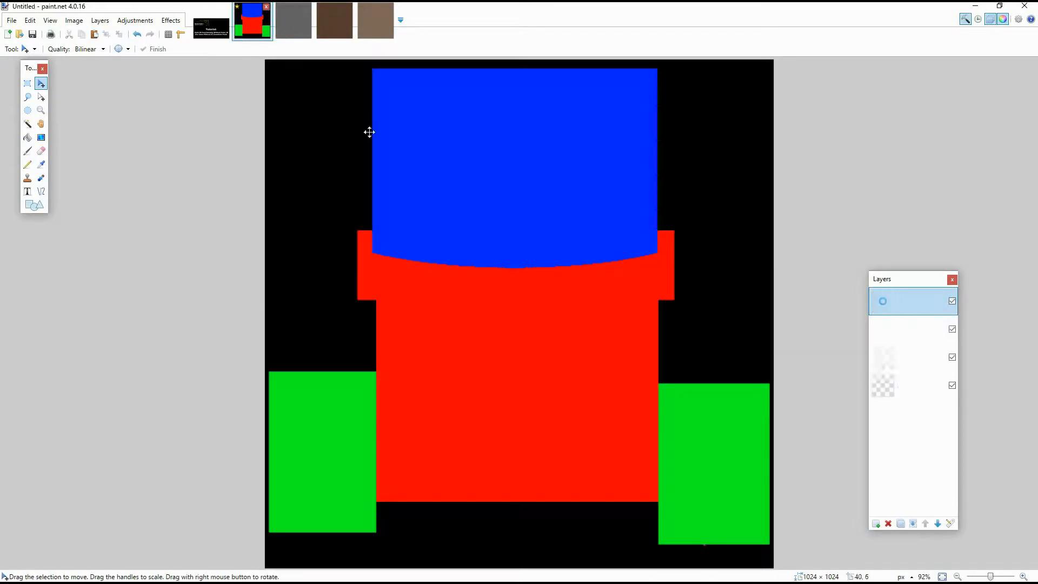
click(890, 332)
key(ctrl+v)
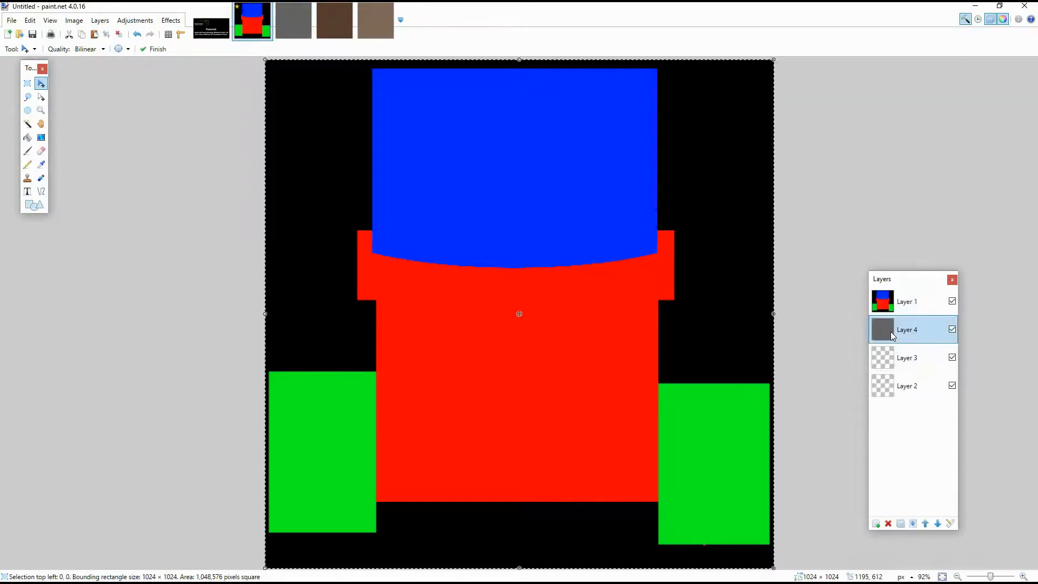
Step: Copy the entire brown leather texture and paste it into Layer 3 of the mask image
click(337, 35)
key(ctrl+a)
click(269, 37)
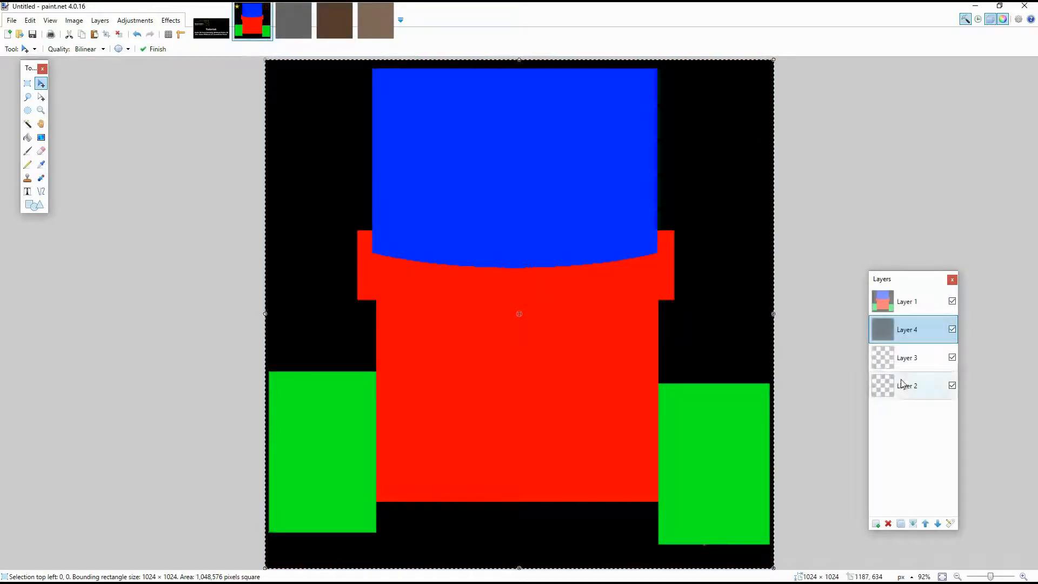
click(901, 359)
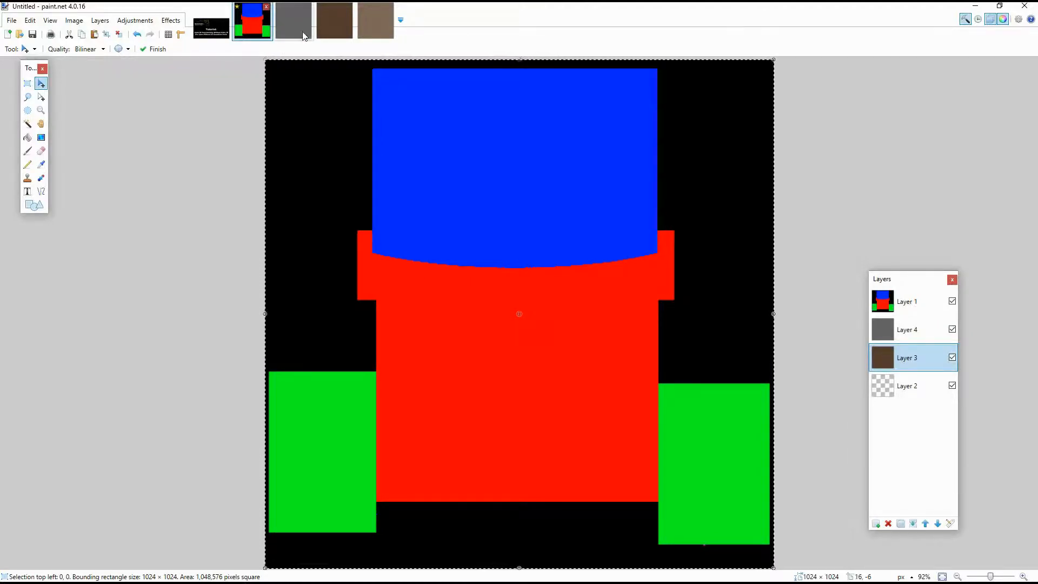
Step: Copy the entire cotton texture from Mat3_D.png and paste it into Layer 2 of the mask image
click(373, 33)
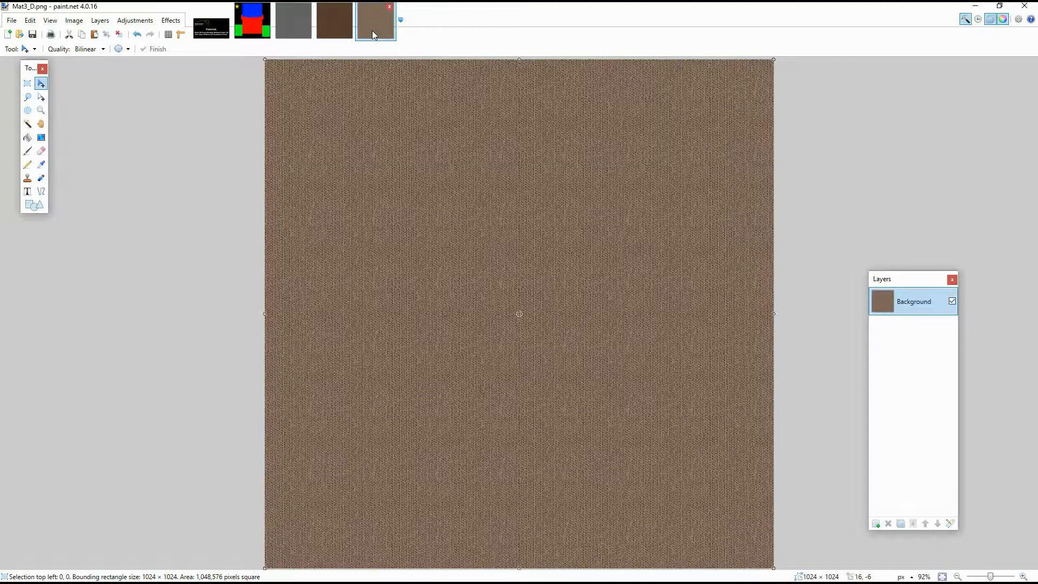
click(254, 24)
click(886, 397)
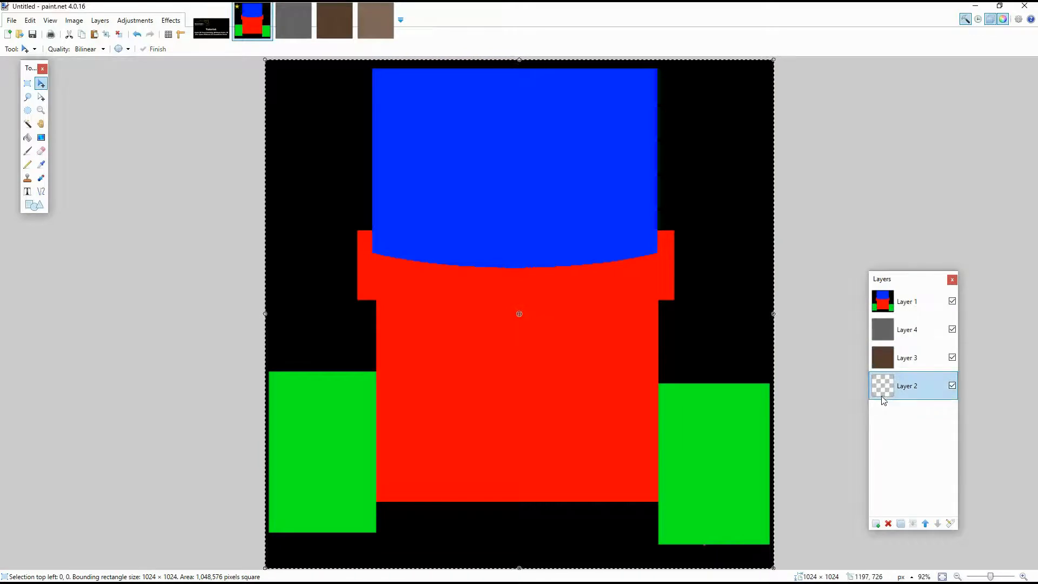
key(ctrl+v)
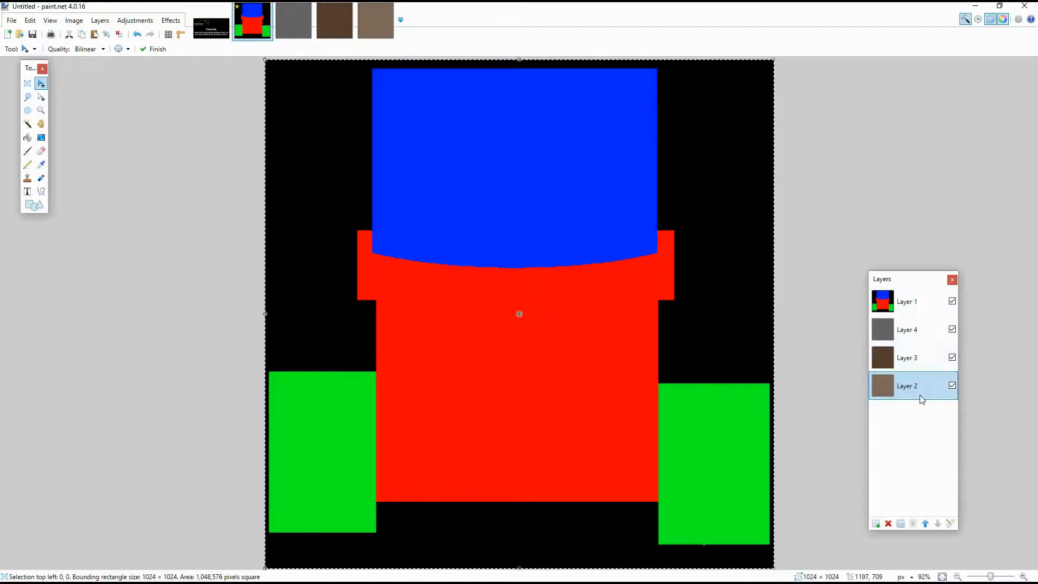
Step: Select the blue mask area on Layer 1 with the Magic Wand, invert the selection, erase that part of Layer 4, and deselect
click(914, 304)
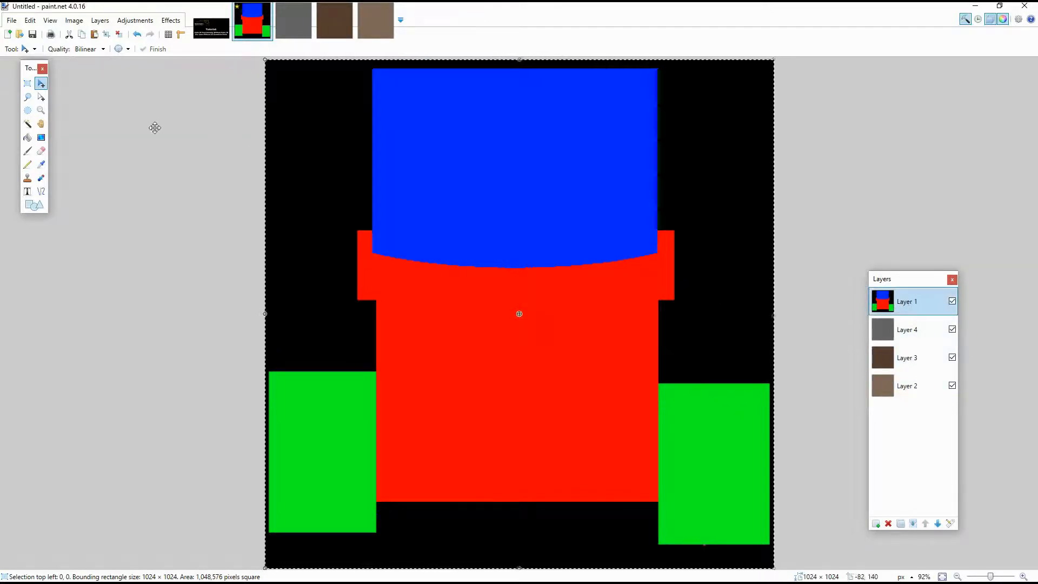
click(27, 124)
click(499, 197)
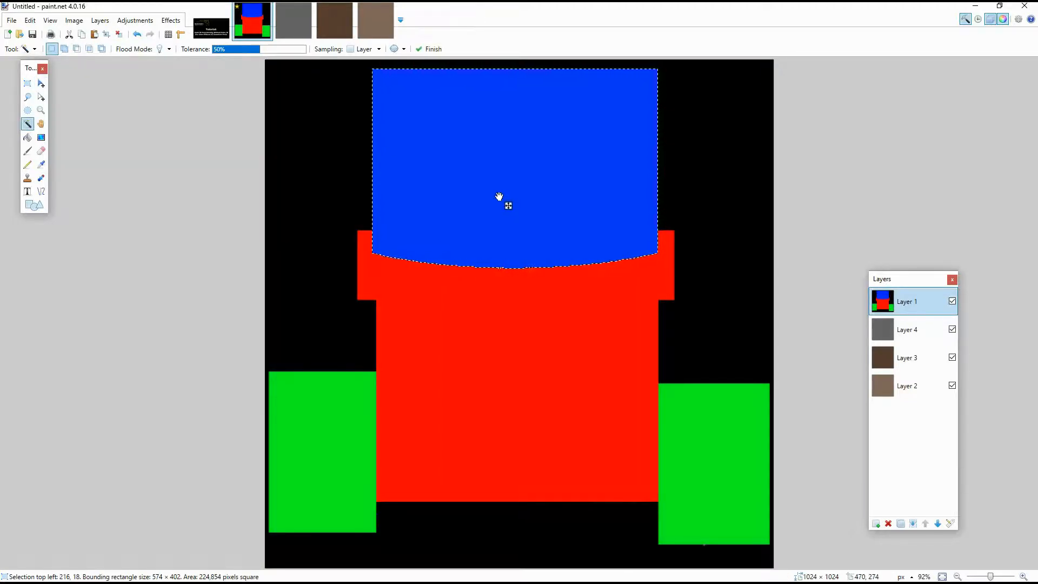
key(ctrl+i)
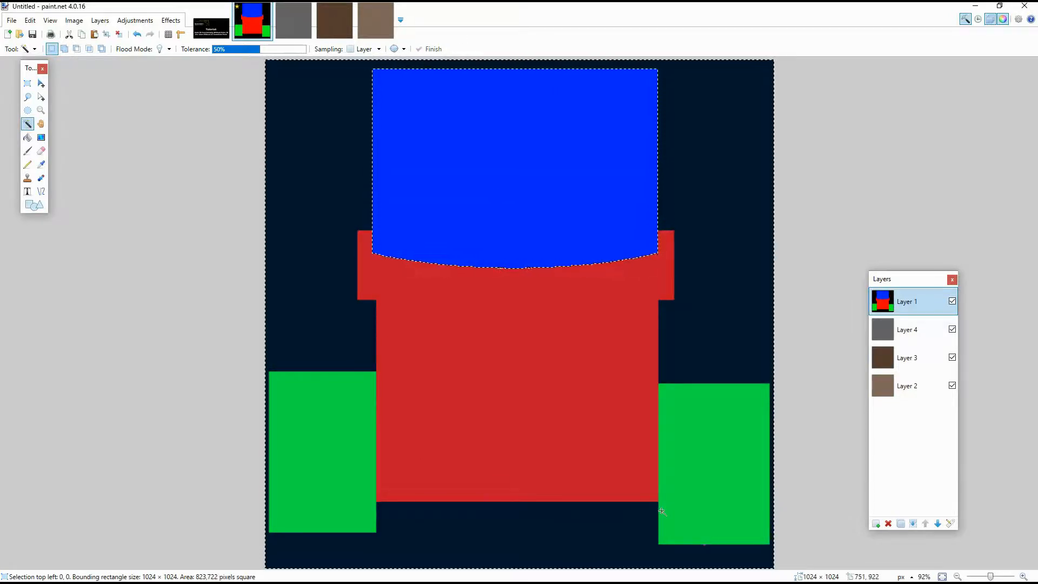
click(914, 328)
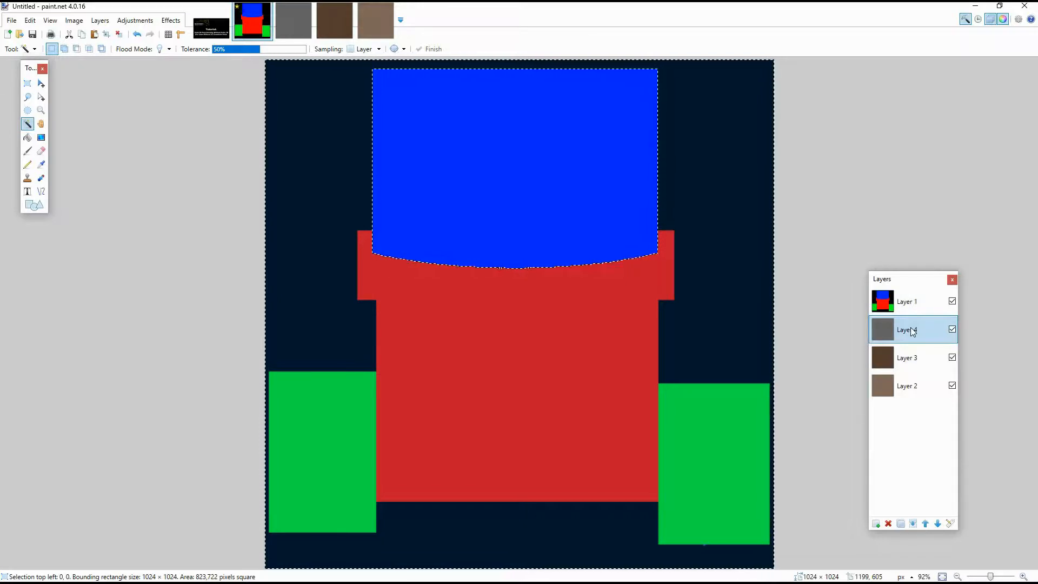
key(Delete)
key(ctrl+d)
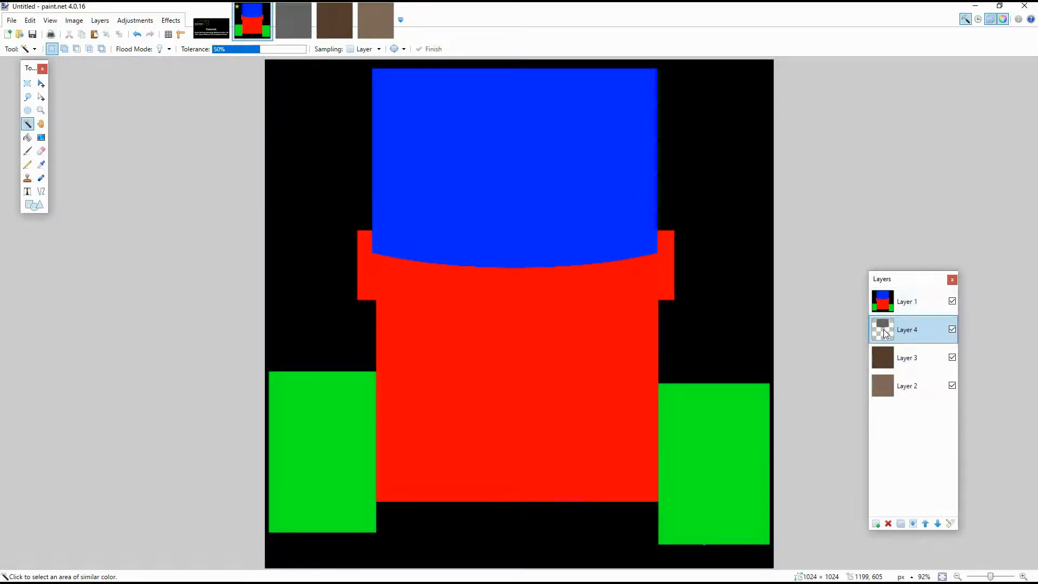
Step: Select the red mask area on Layer 1, invert the selection, and erase everything outside the red shape from Layer 3
click(922, 306)
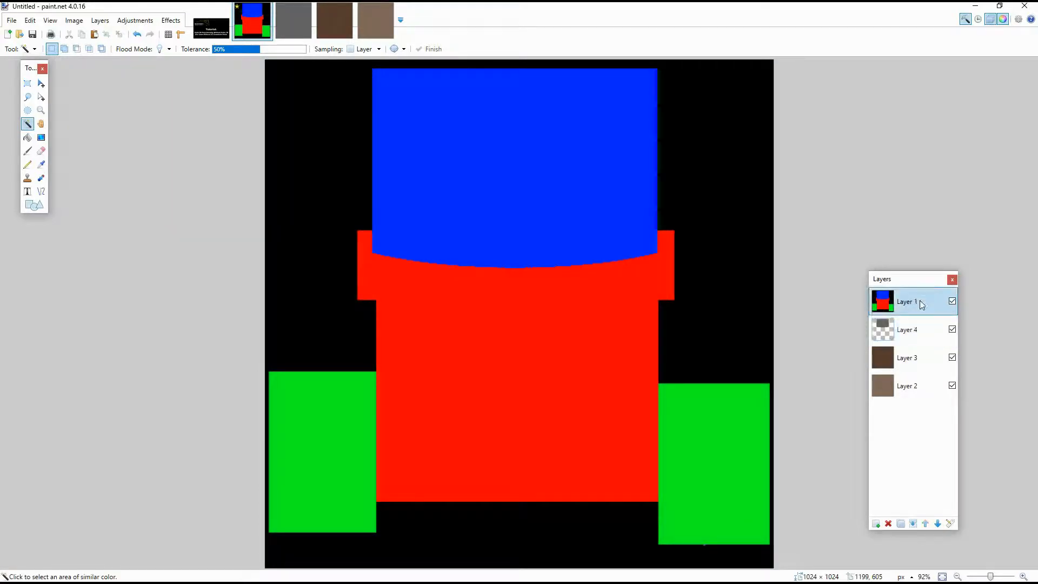
click(580, 325)
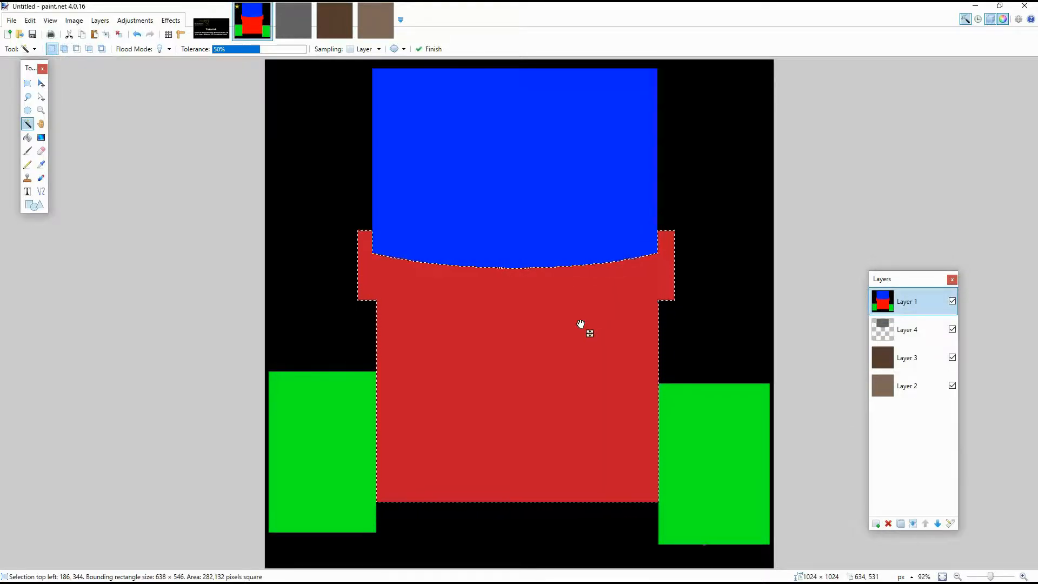
key(ctrl+i)
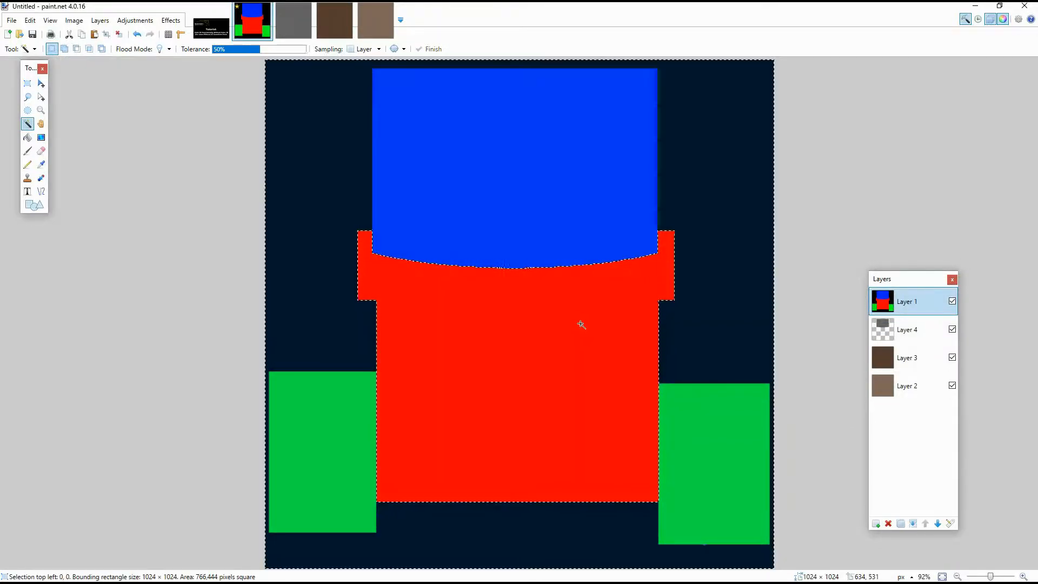
click(906, 357)
key(Delete)
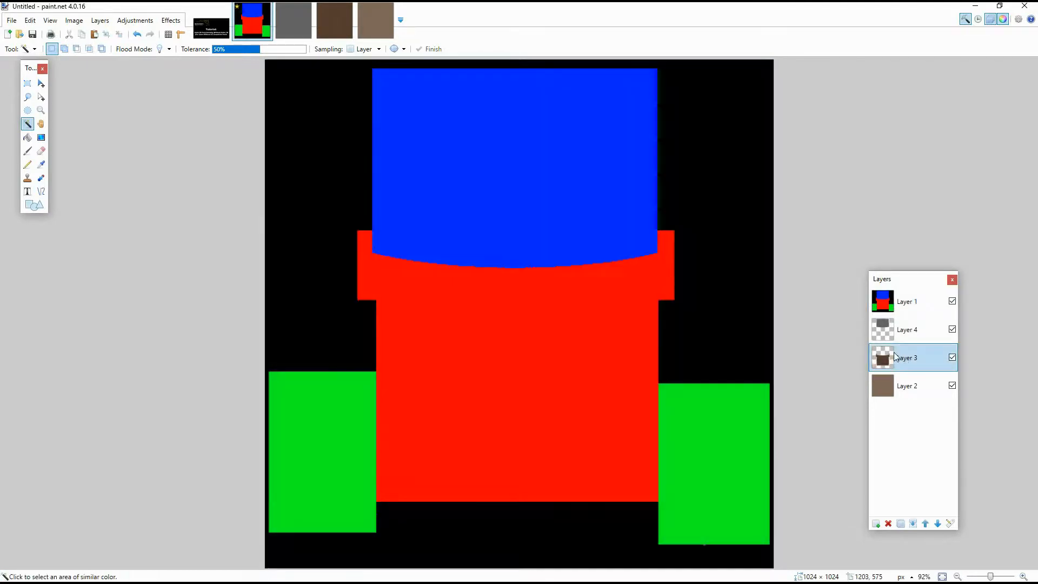
Step: Select both green mask areas on Layer 1, invert the selection, erase everything outside them from Layer 2, and deselect
click(898, 307)
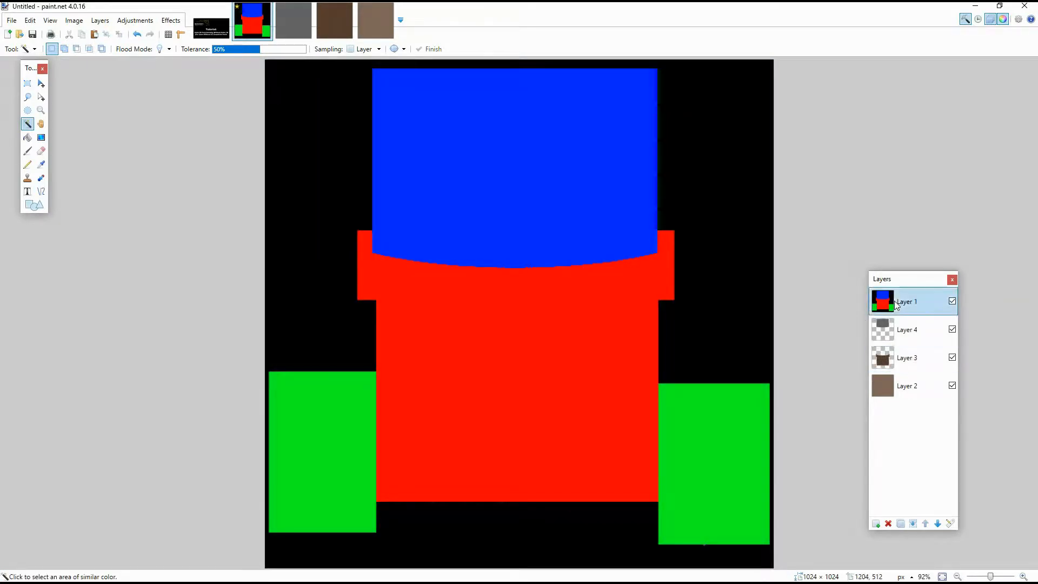
click(709, 438)
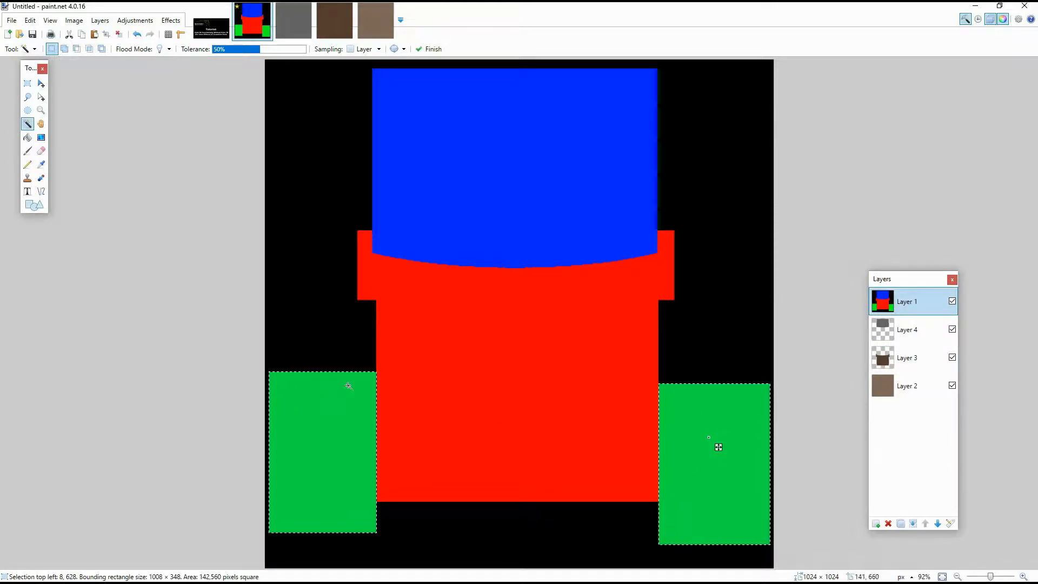
click(907, 384)
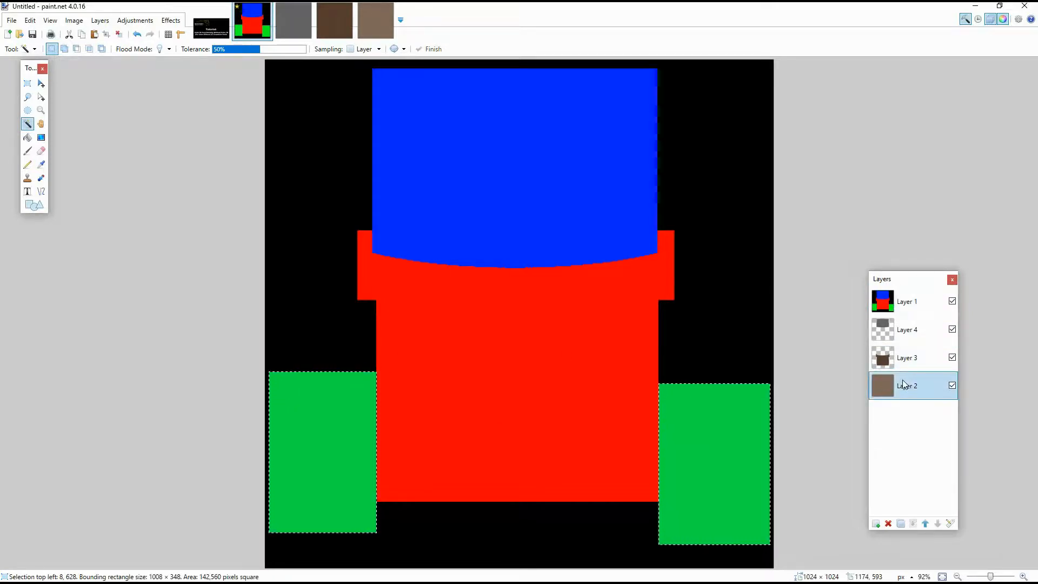
click(894, 304)
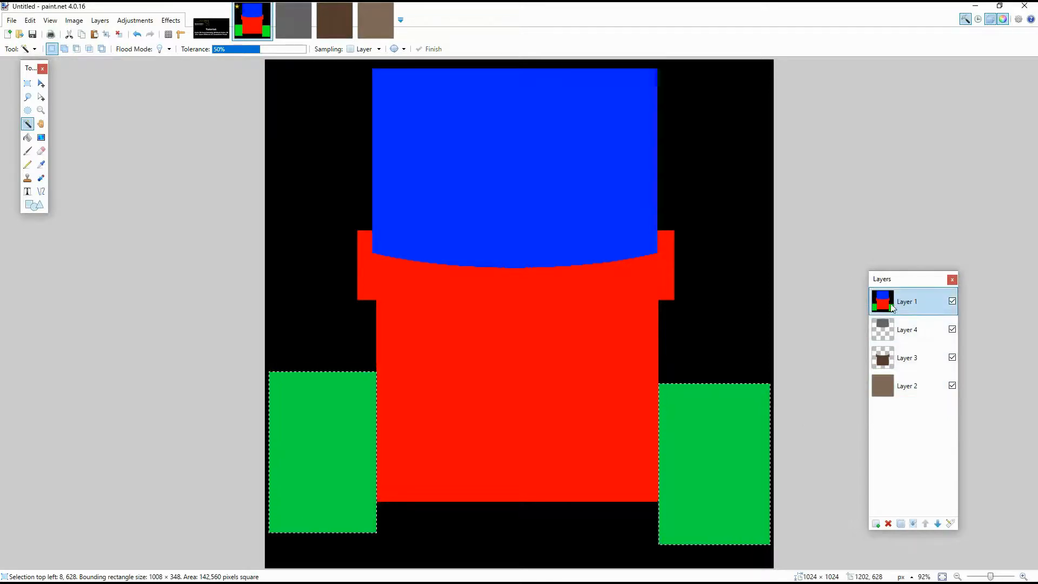
click(737, 428)
shift+click(716, 428)
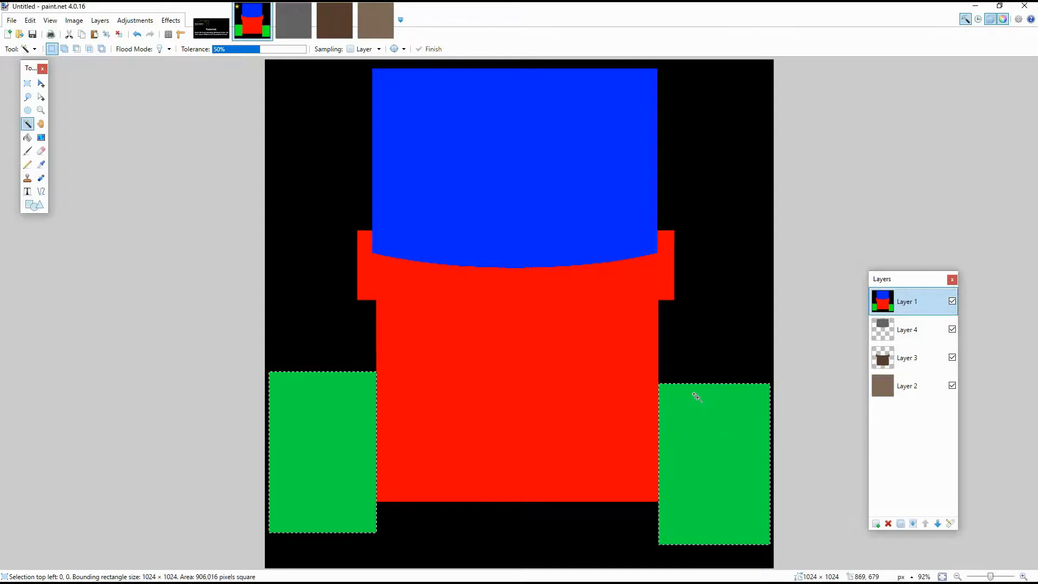
key(ctrl+i)
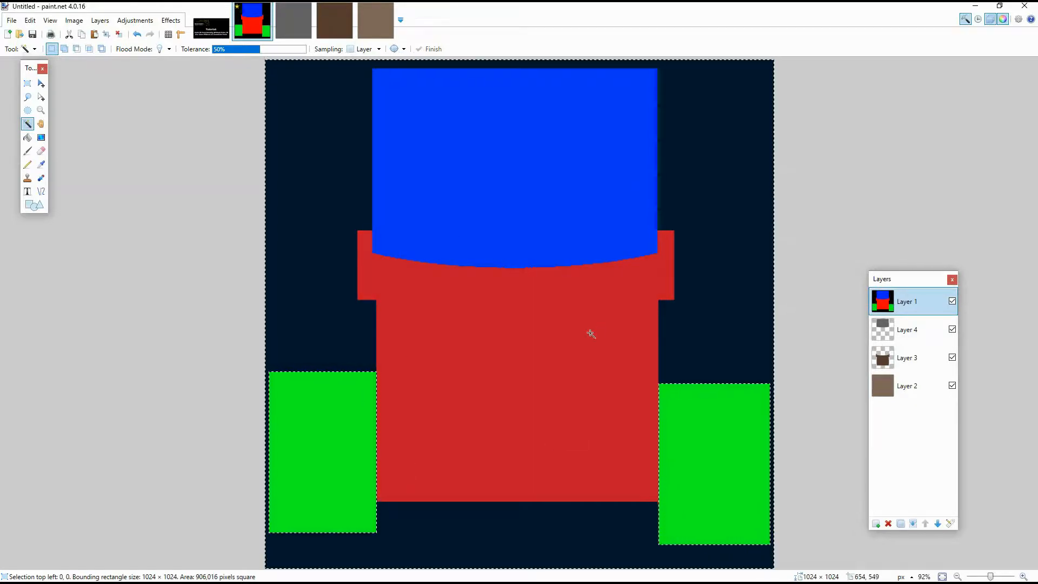
click(920, 386)
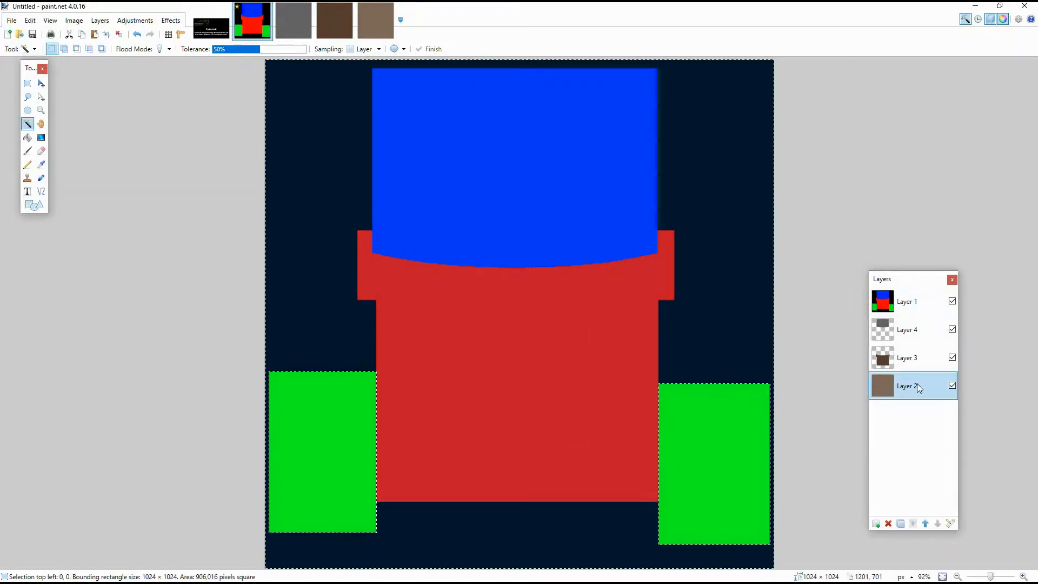
key(Delete)
key(ctrl+d)
Step: Delete the colour mask Layer 1 and merge the three texture layers down into Layer 2
click(912, 311)
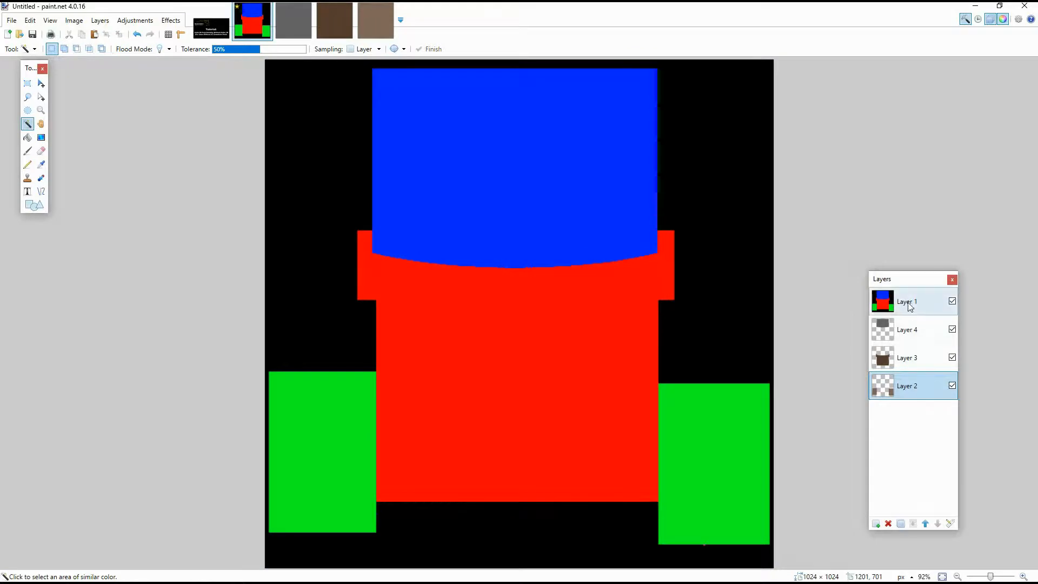
click(888, 523)
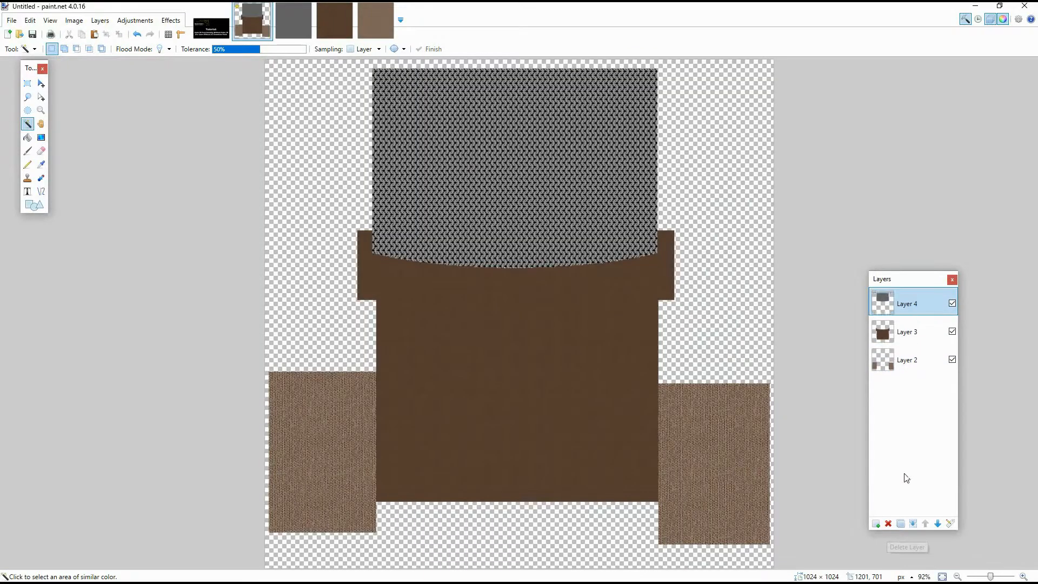
click(913, 524)
click(913, 523)
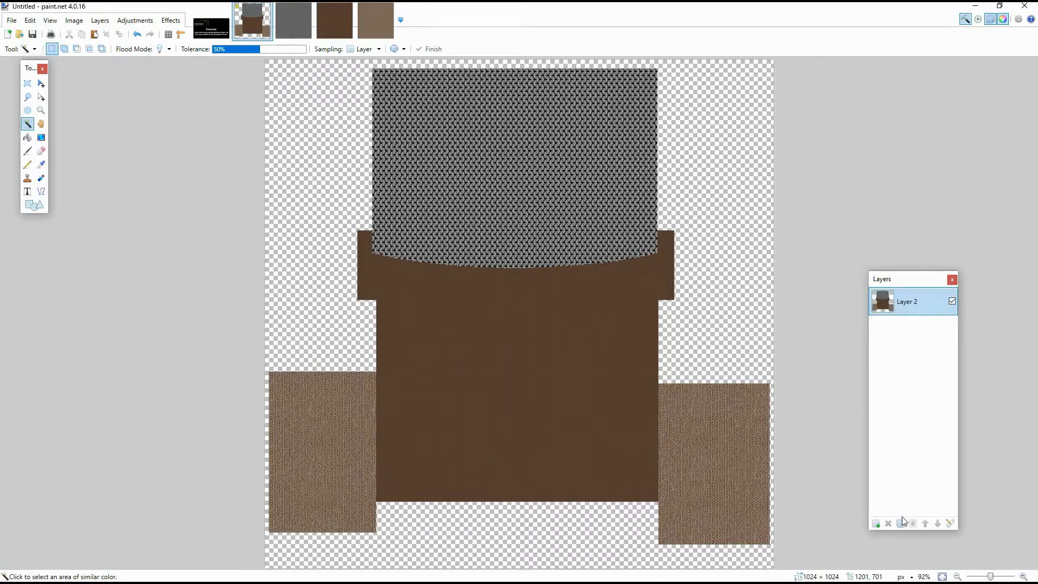